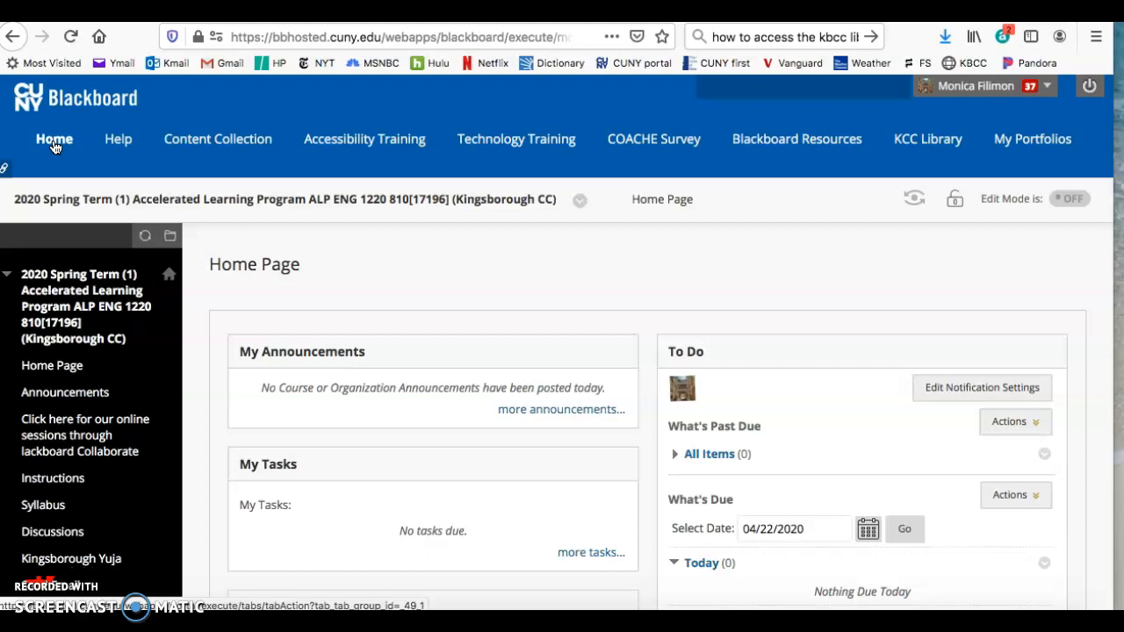
Return to the Blackboard home page and open the 2019 Fall Term Composition I ENG 1200 51 course.
click(52, 143)
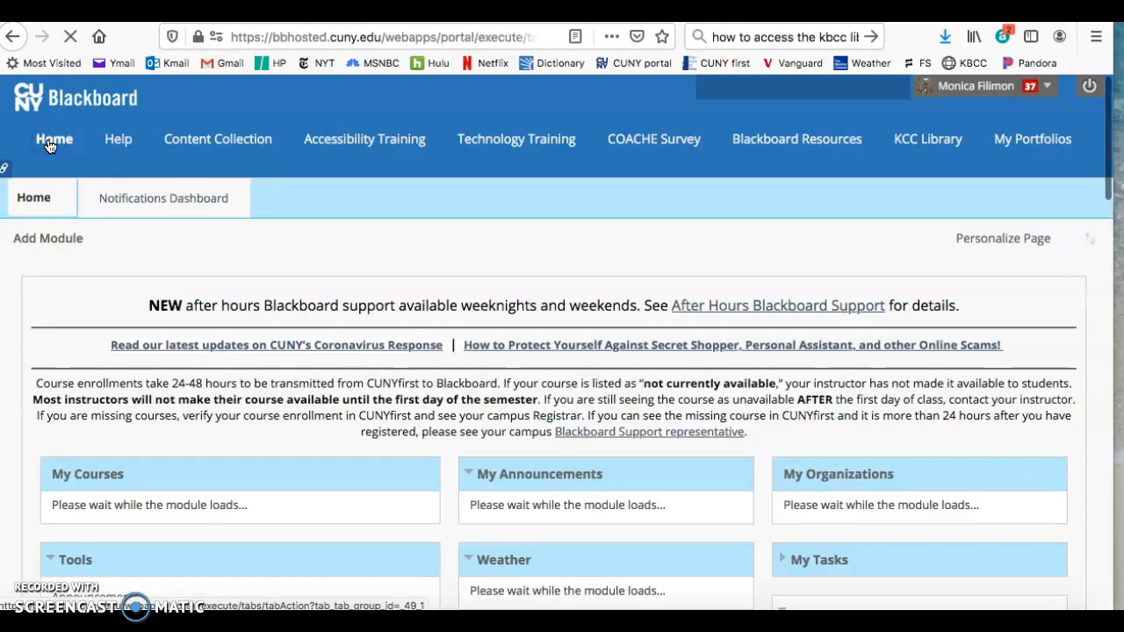
scroll(226, 364, down, 5)
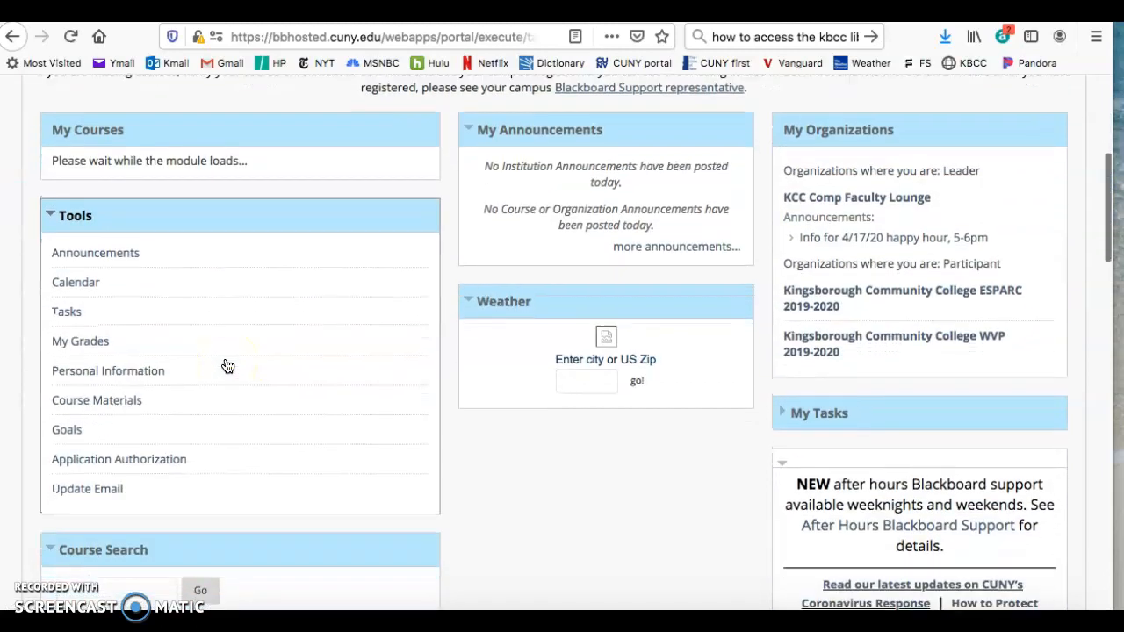
scroll(225, 364, up, 4)
scroll(227, 366, down, 5)
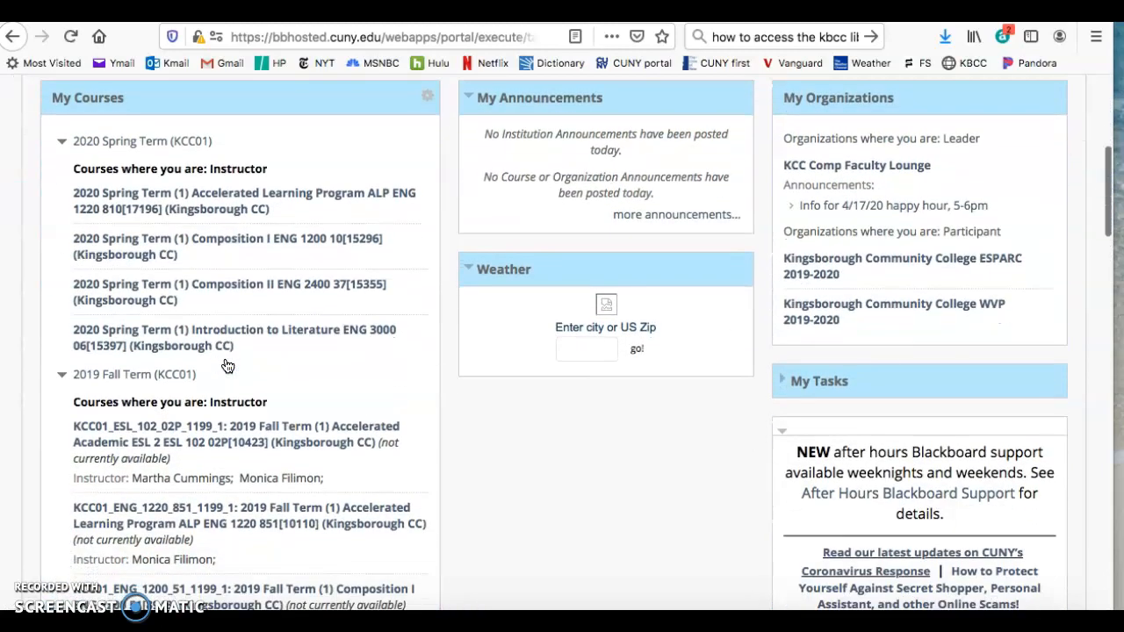
scroll(244, 452, down, 3)
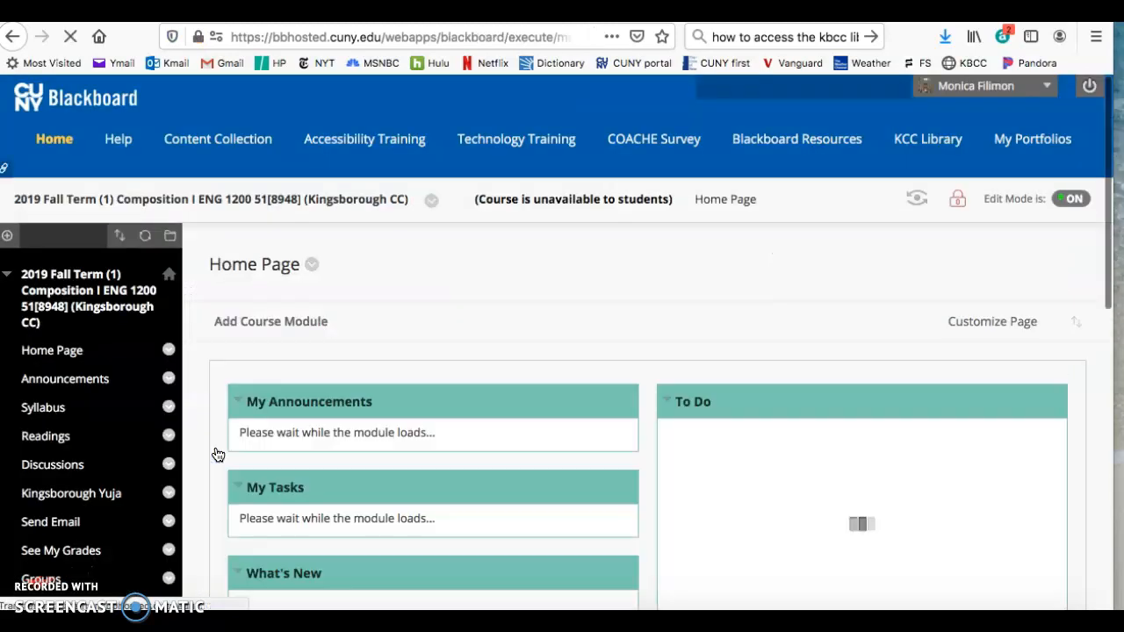
Add a tool link named Blackboard Collaborate to the course menu, with type Blackboard Collaborate Ultra and available to users.
scroll(122, 428, down, 10)
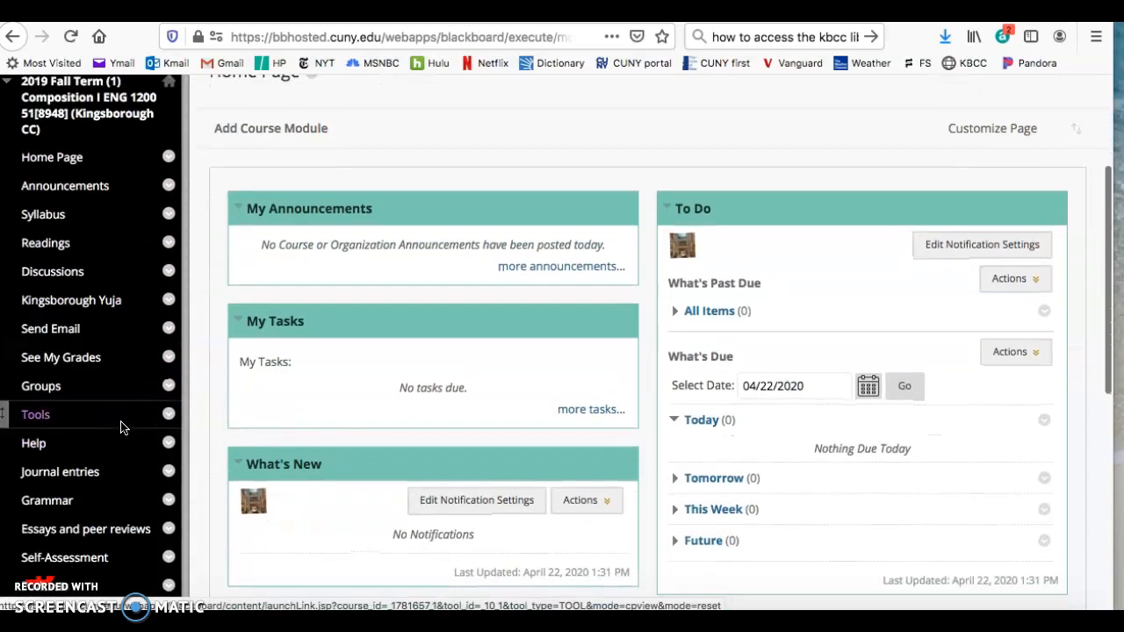
scroll(121, 428, up, 10)
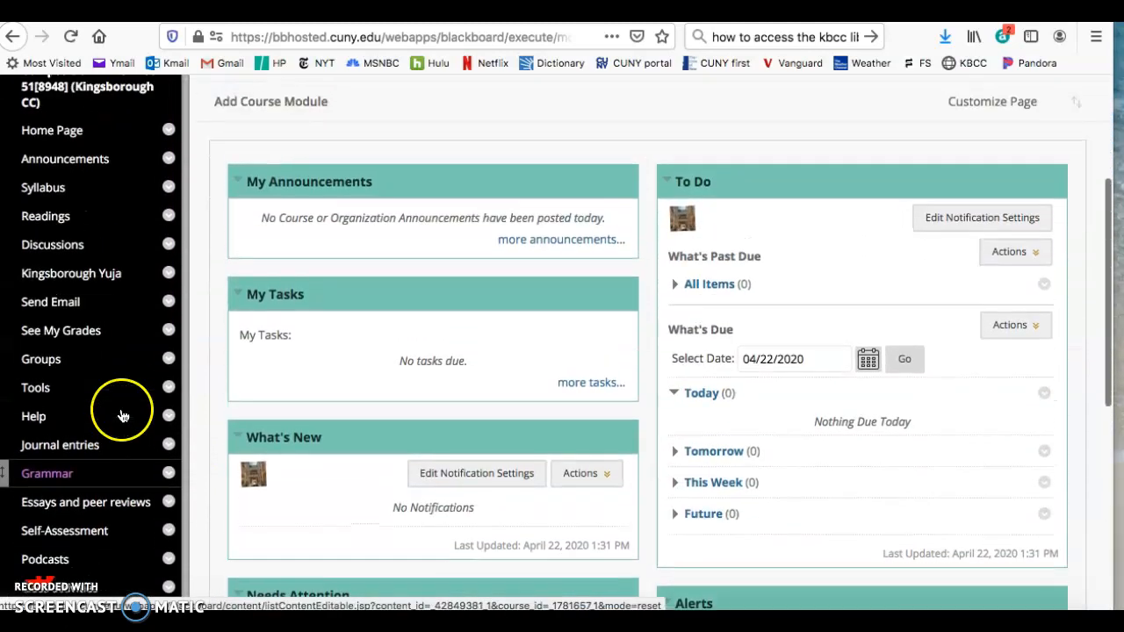
click(7, 236)
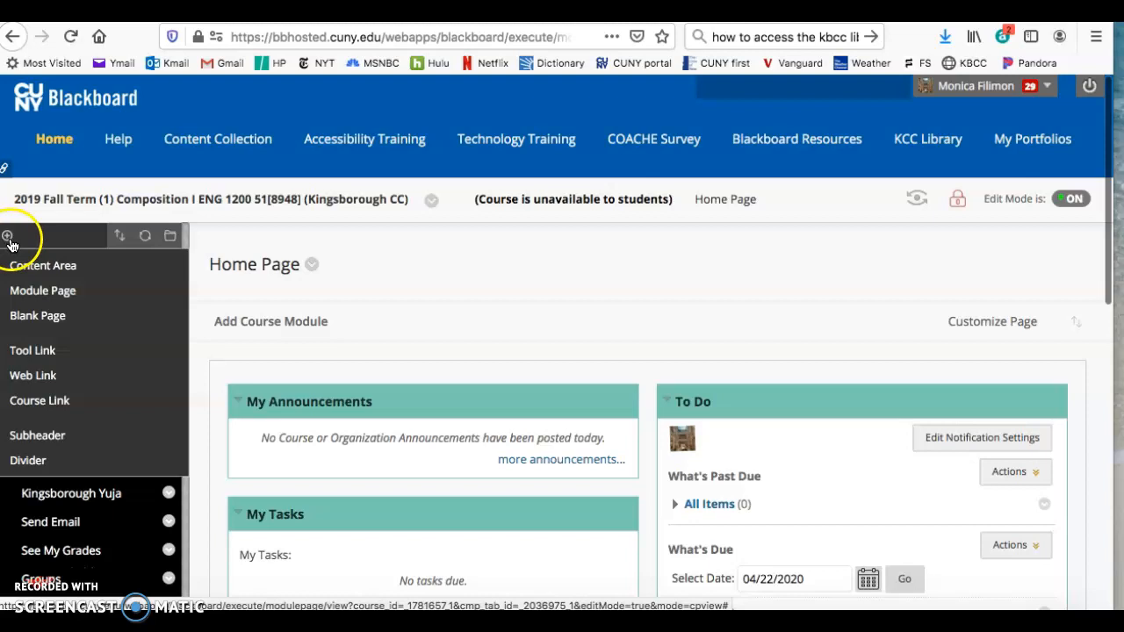
click(31, 351)
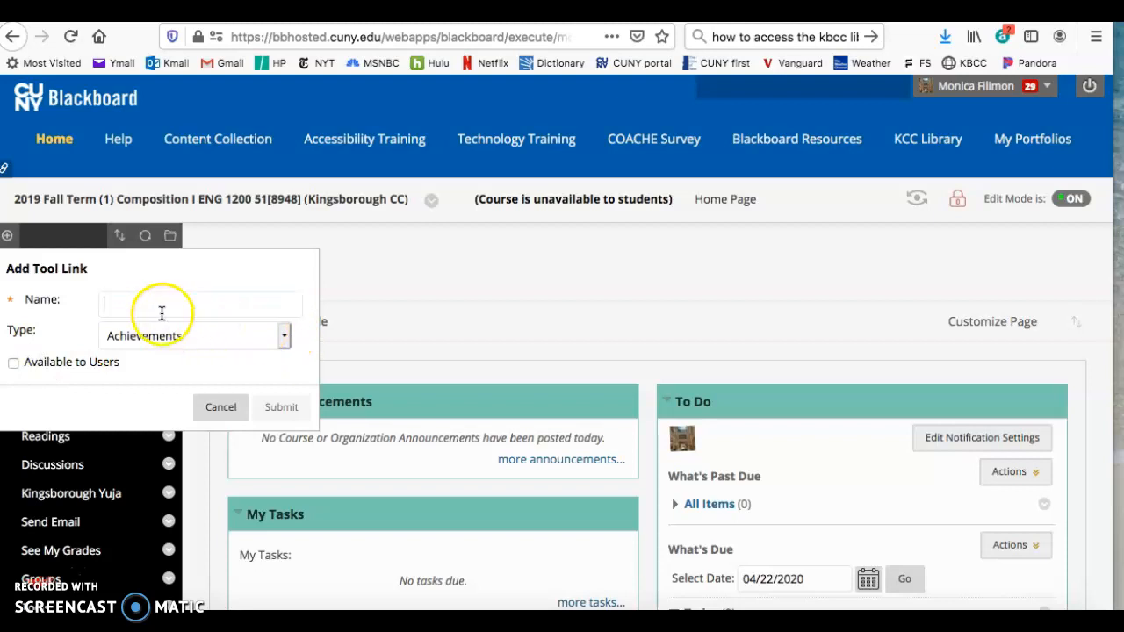
click(125, 304)
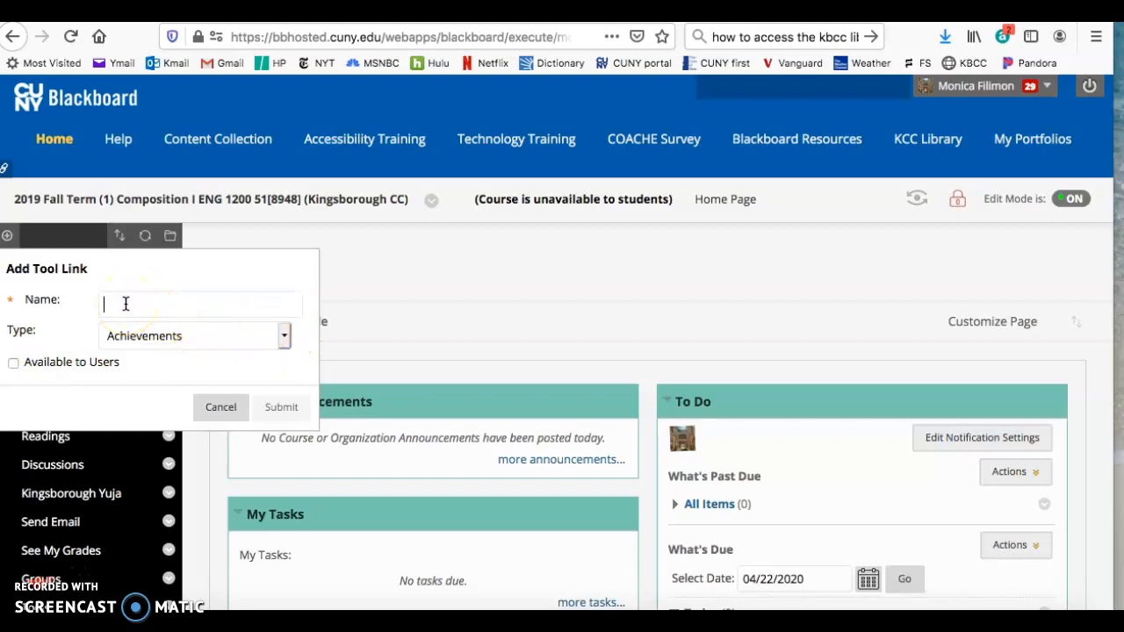
text(Blackboard Collaborate)
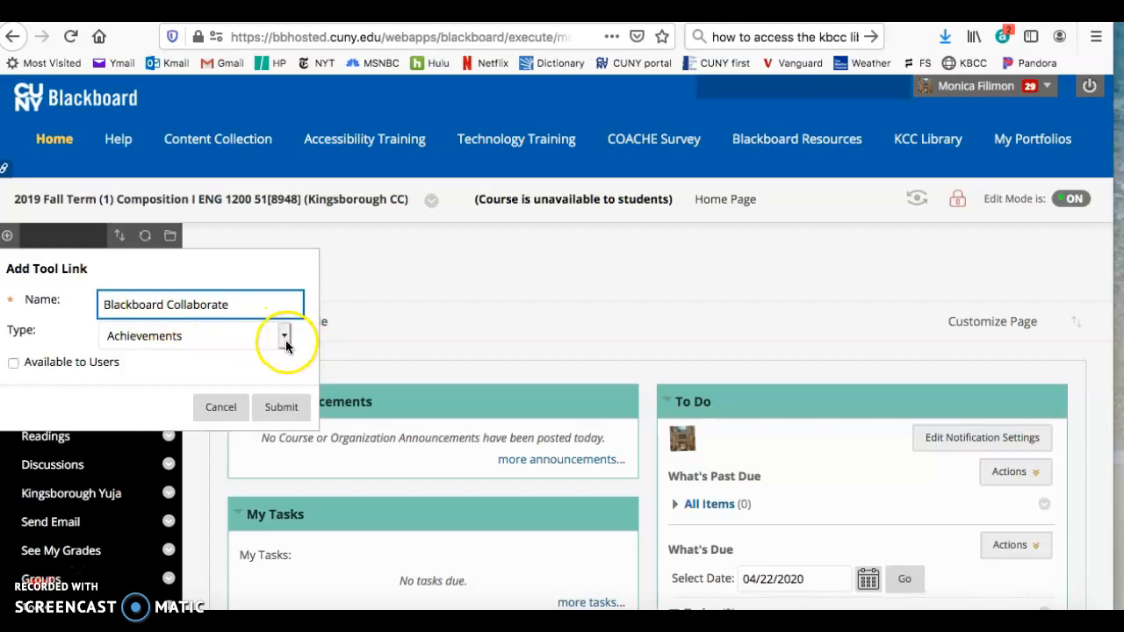
click(284, 337)
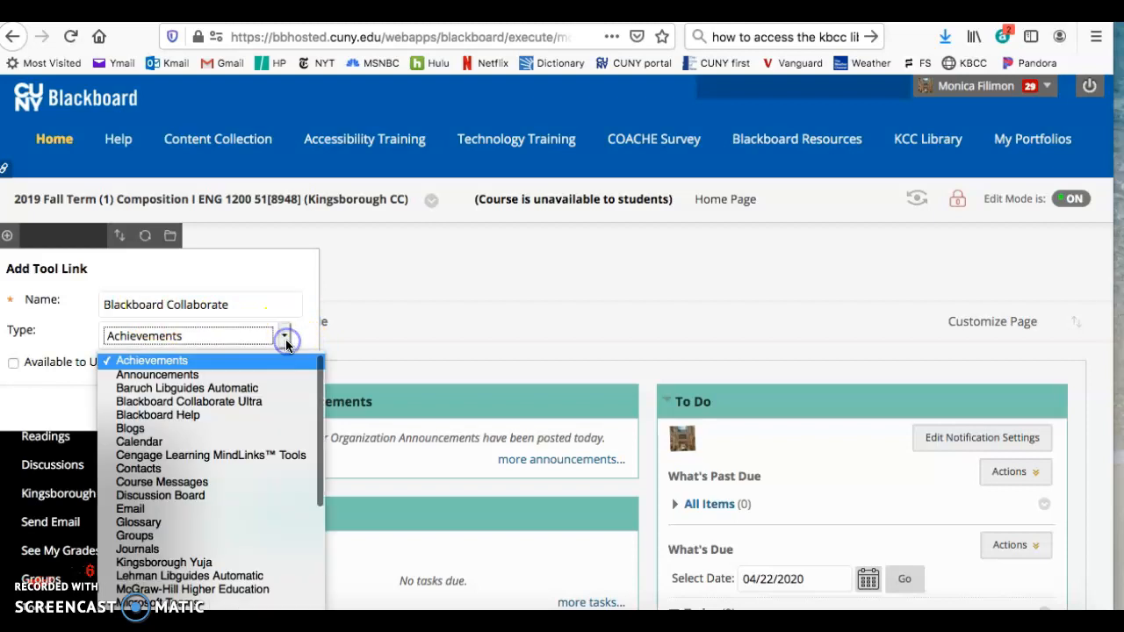
click(239, 403)
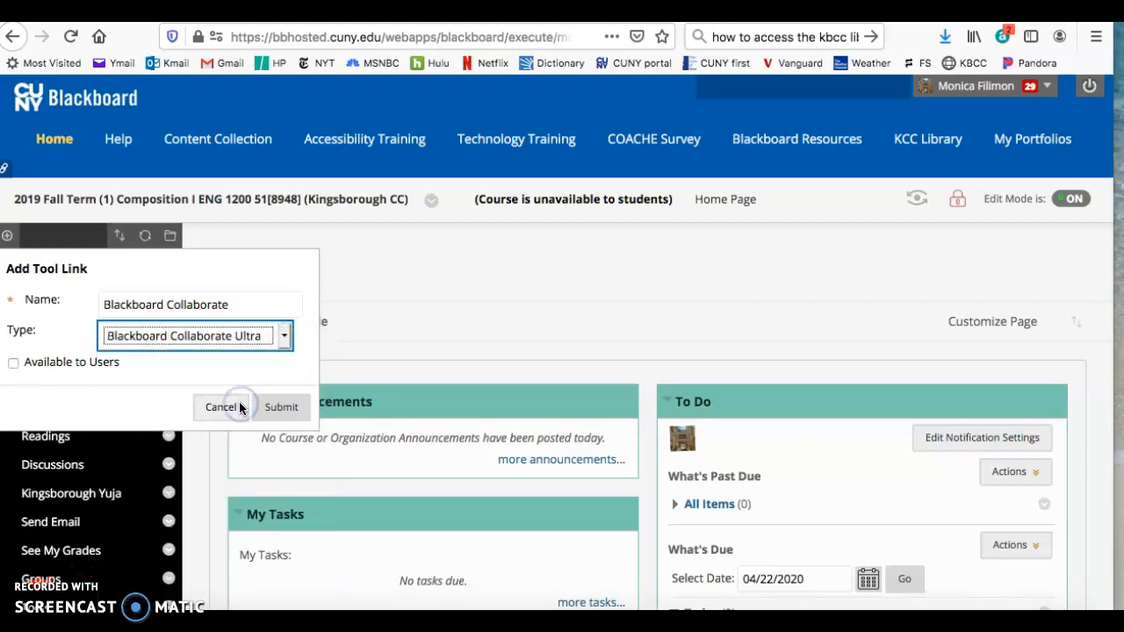
click(29, 367)
click(282, 408)
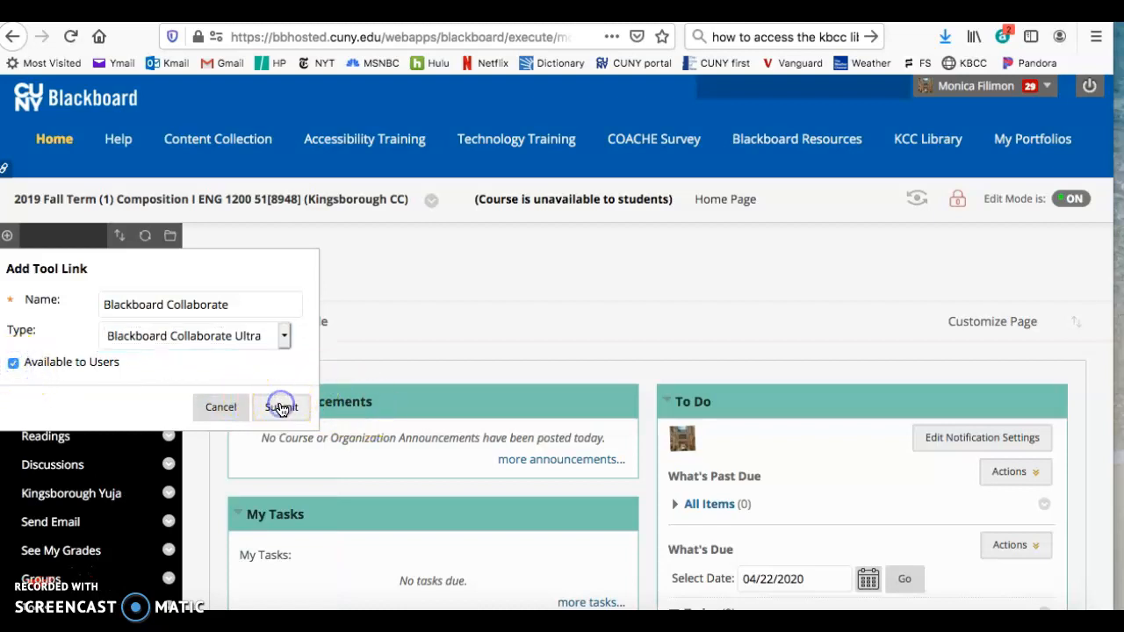
Open the Blackboard Collaborate link in the course menu and create a session named "Our online sessions".
scroll(118, 485, down, 2)
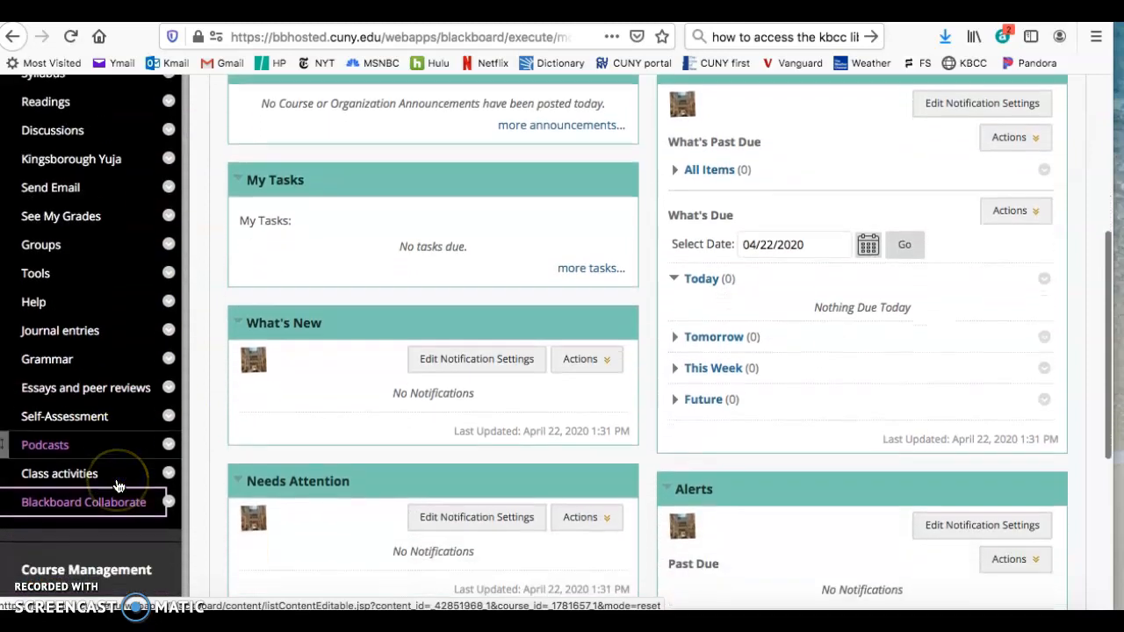
click(94, 508)
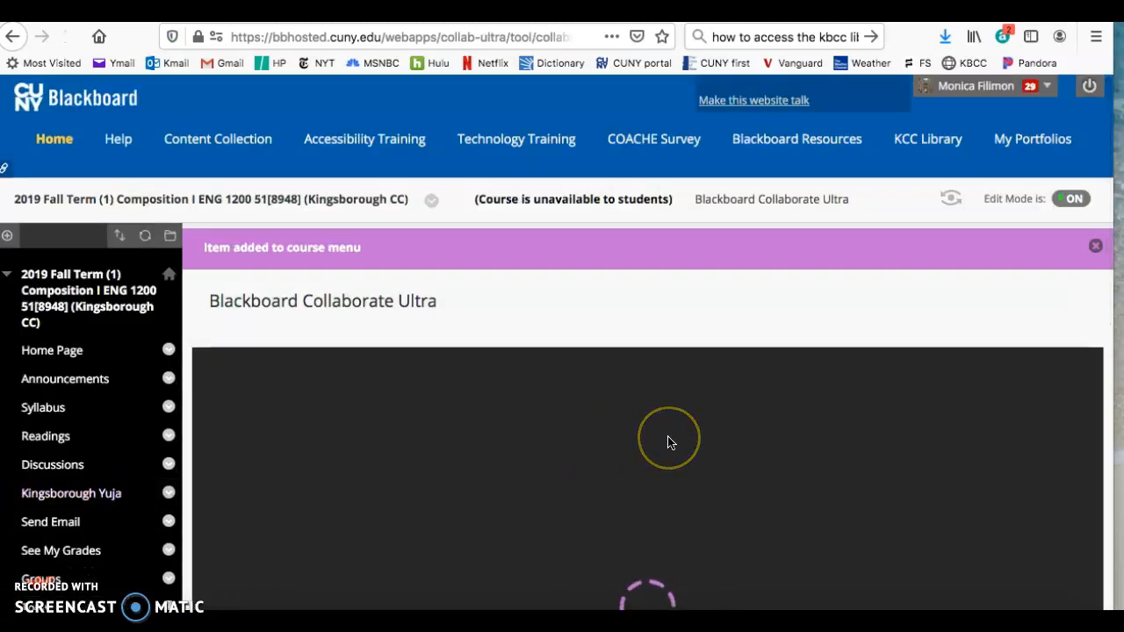
scroll(667, 442, down, 5)
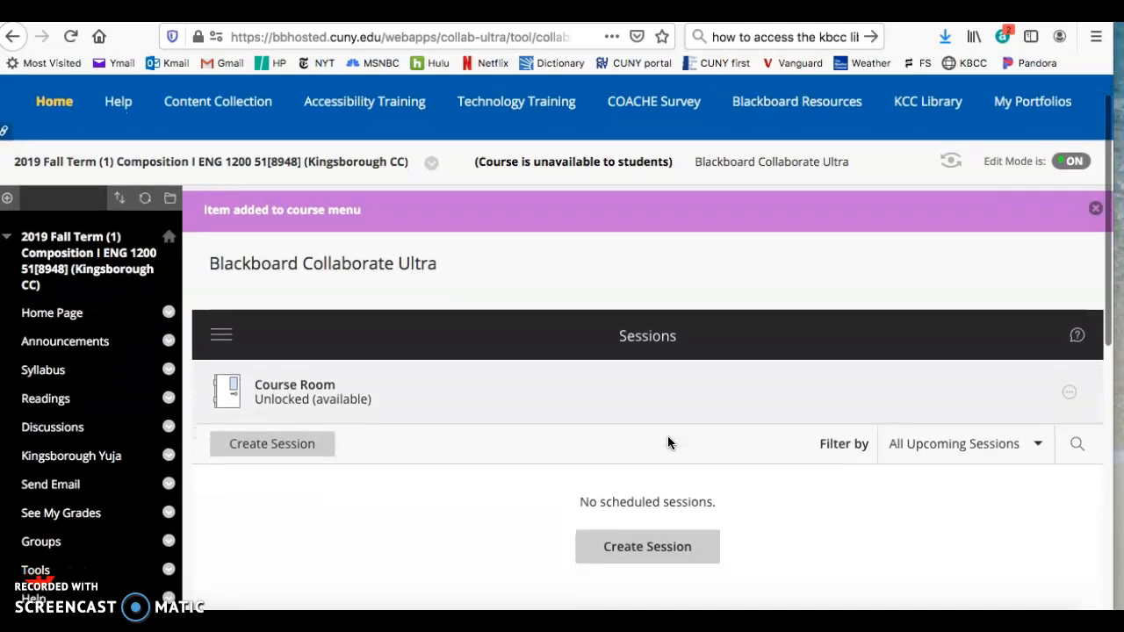
click(352, 313)
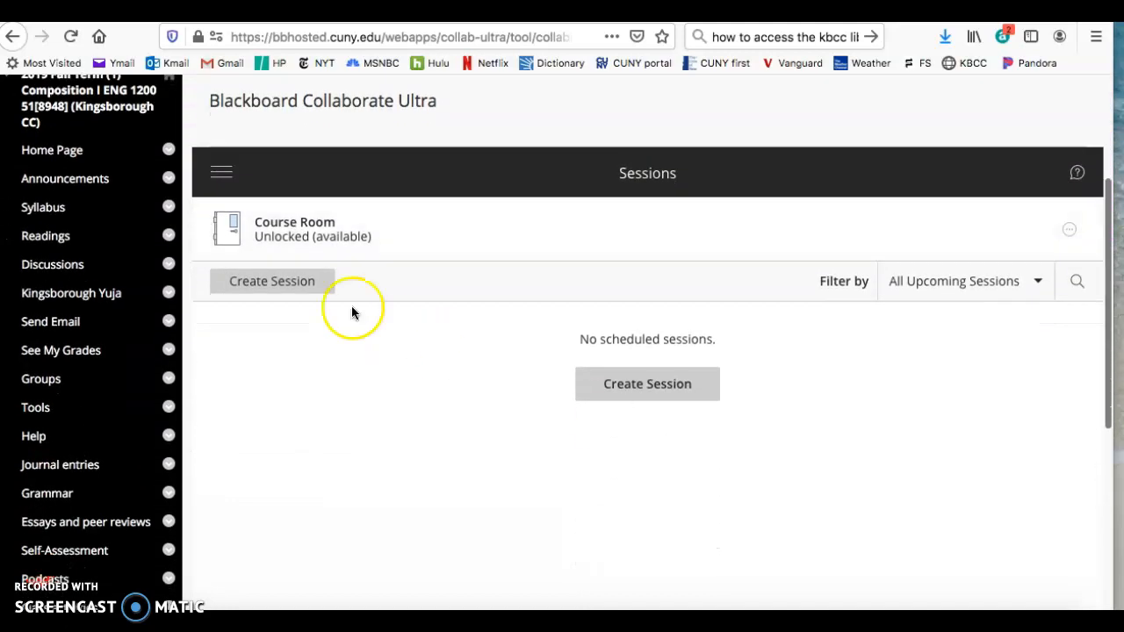
click(288, 291)
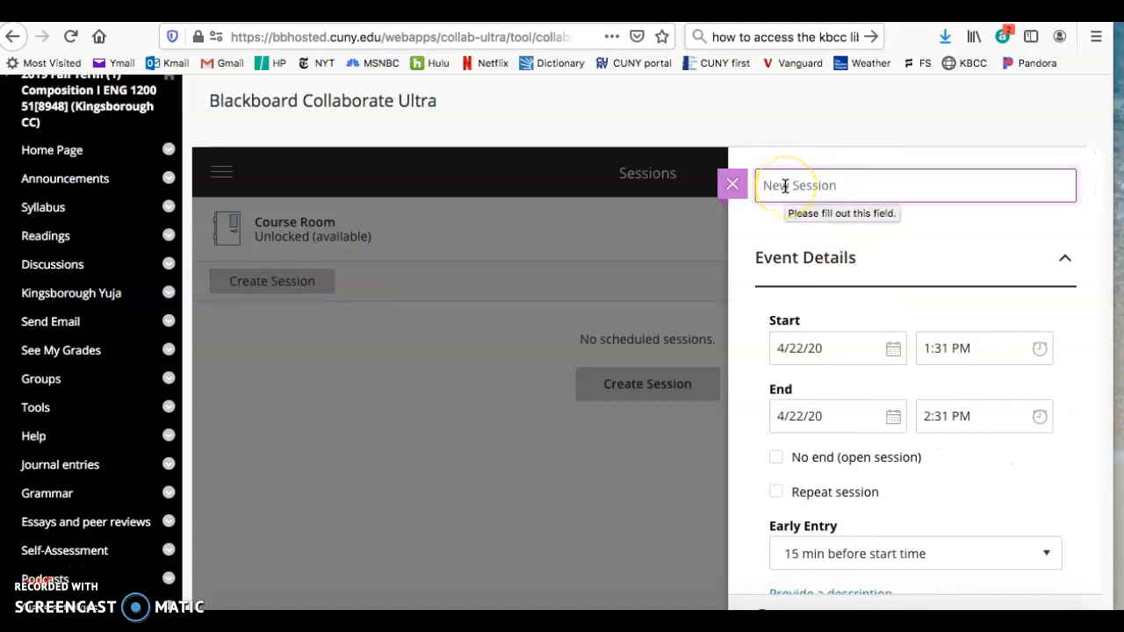
text(Our online sessions)
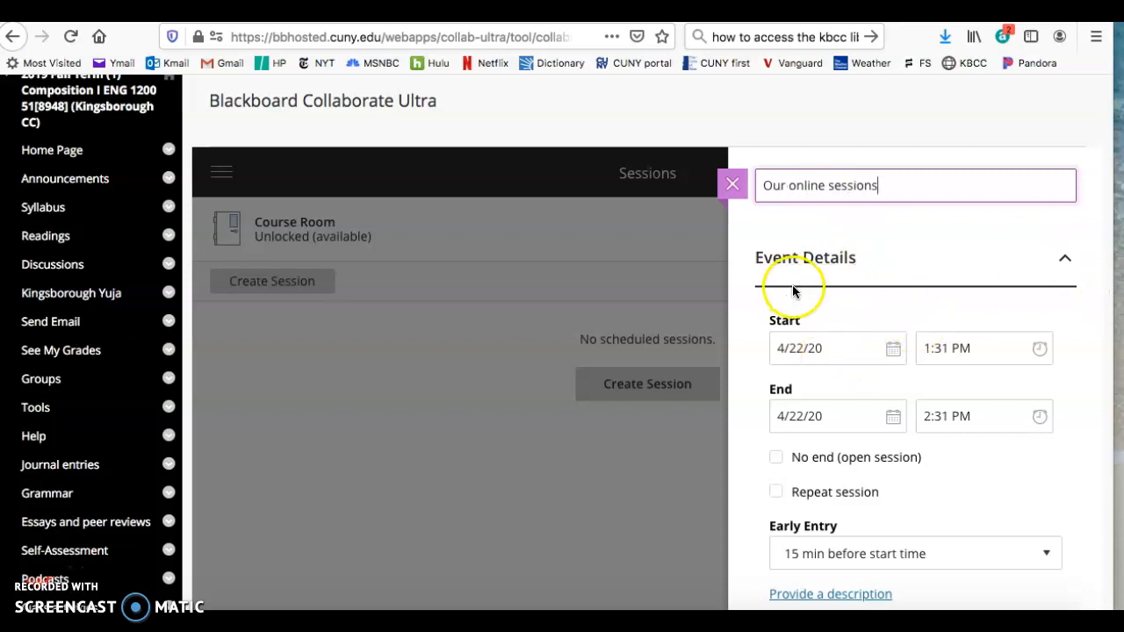
key(Return)
Set the session's start to 4/24/20 at 1:30 PM in the event details.
scroll(929, 381, down, 3)
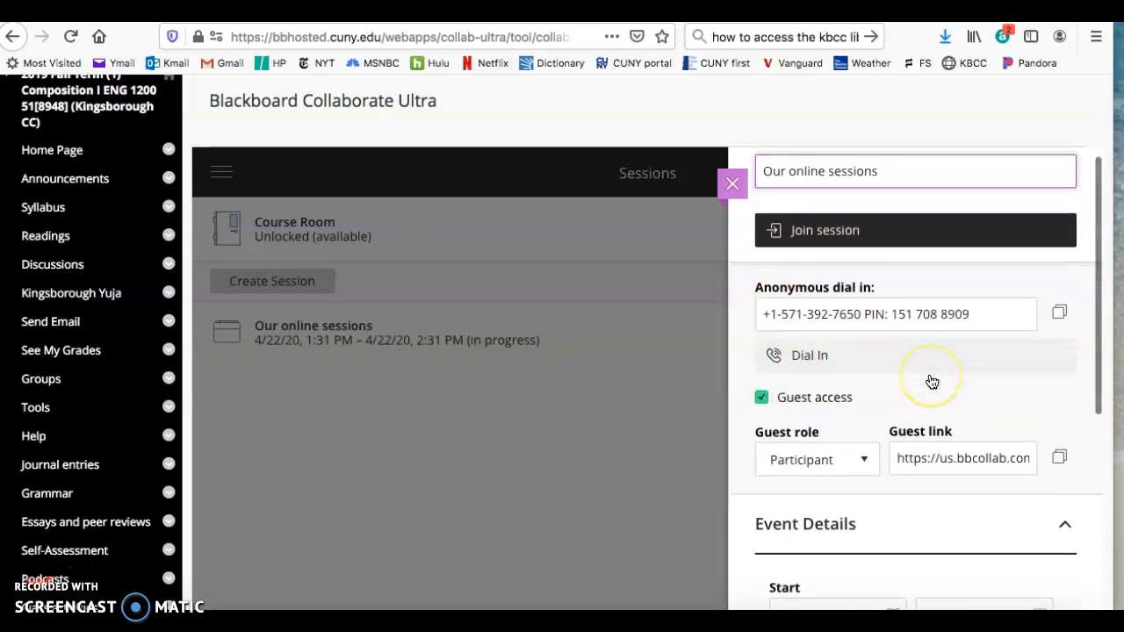
scroll(932, 381, down, 5)
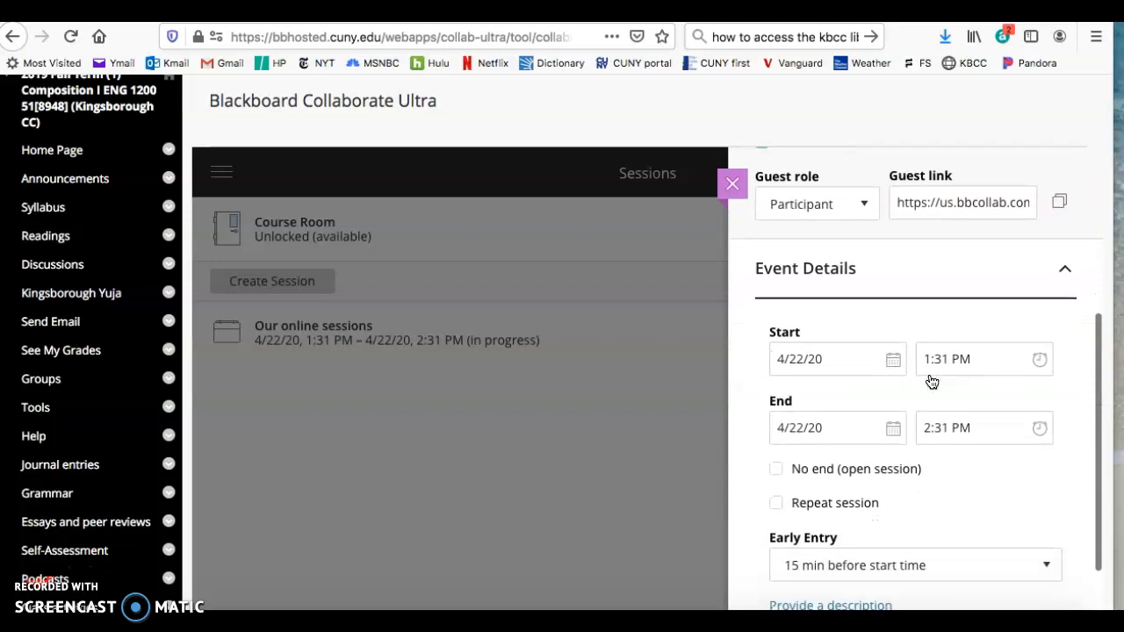
click(892, 301)
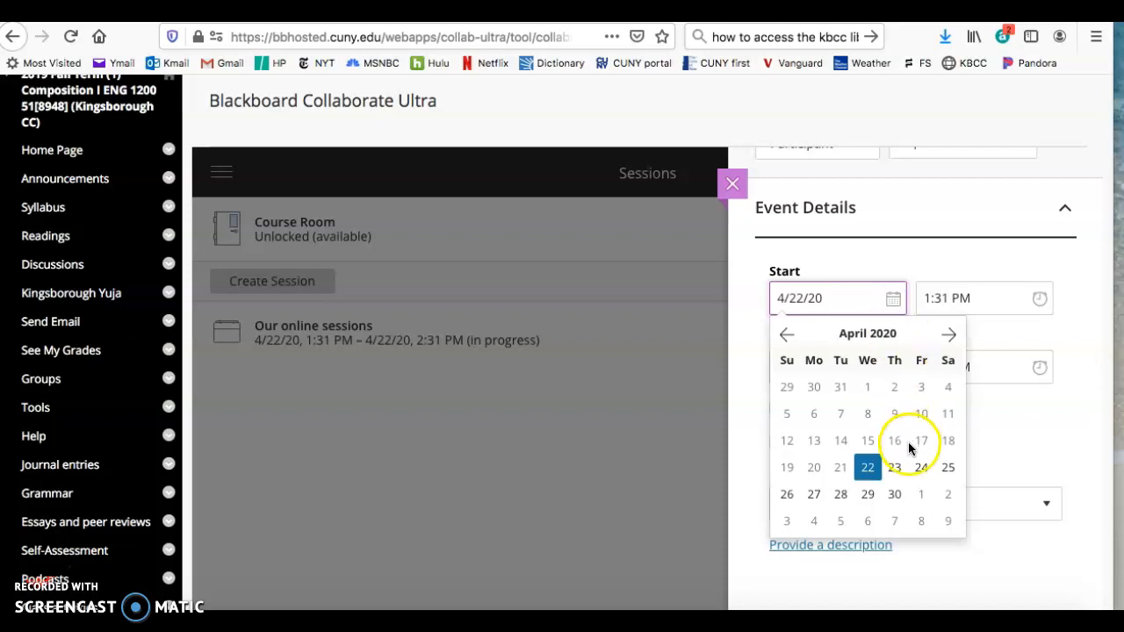
click(922, 469)
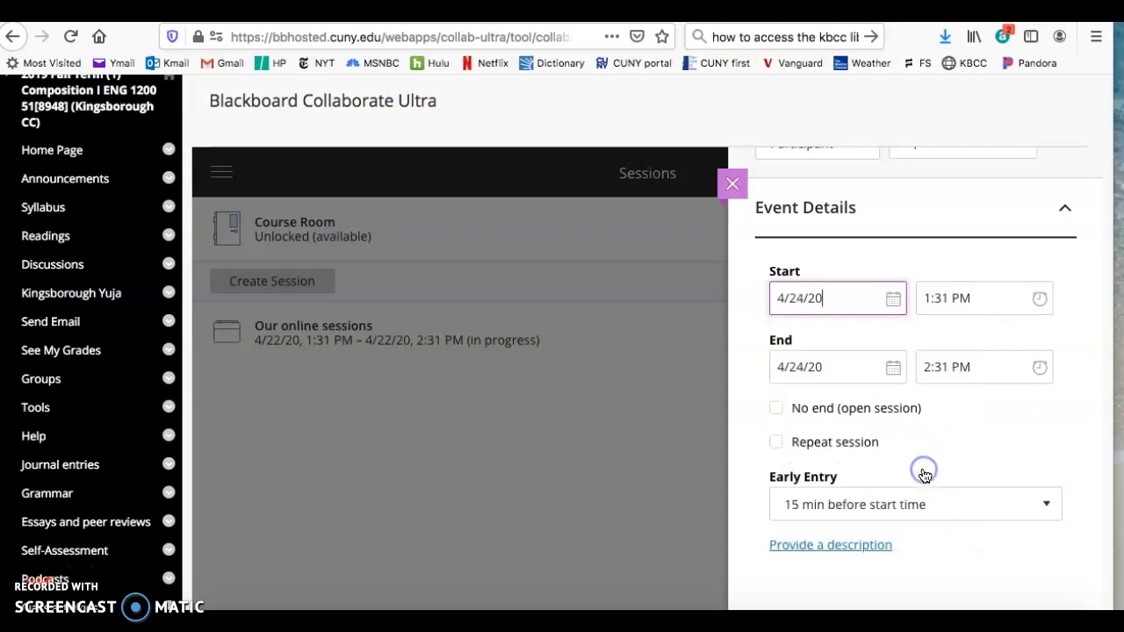
click(993, 296)
click(1003, 397)
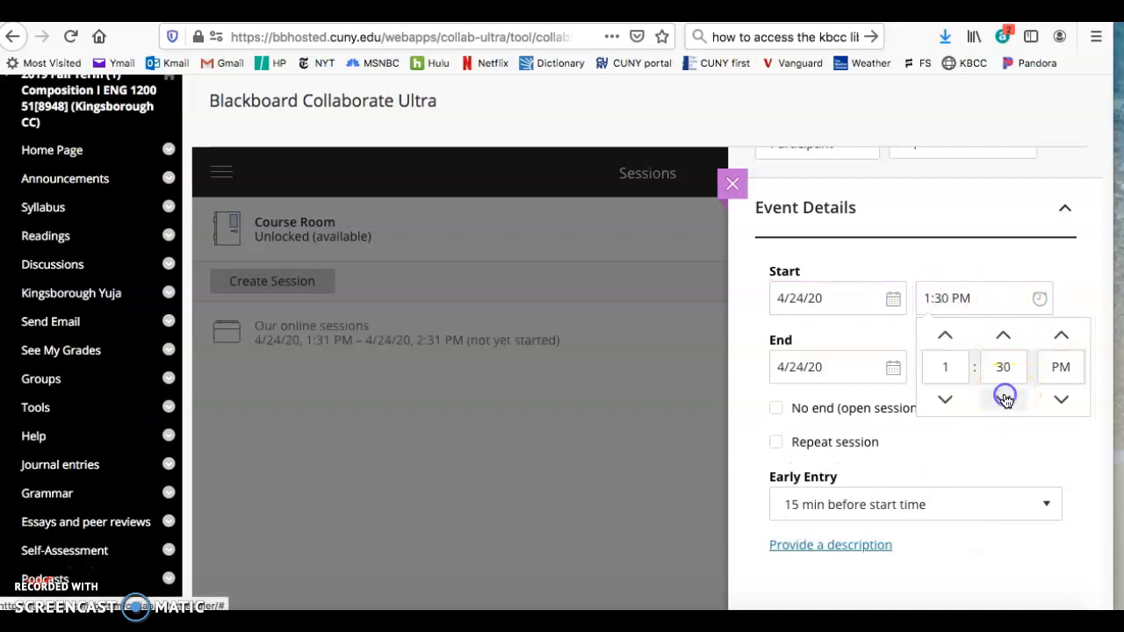
click(1000, 295)
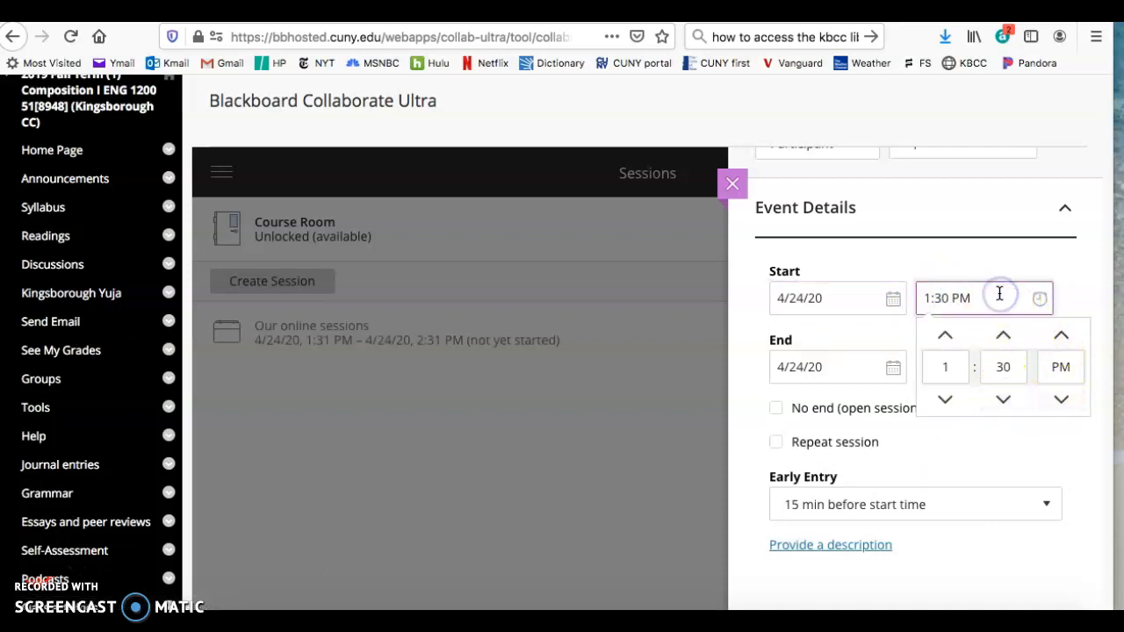
click(932, 428)
Set the session's end time to 2:30 PM.
click(962, 376)
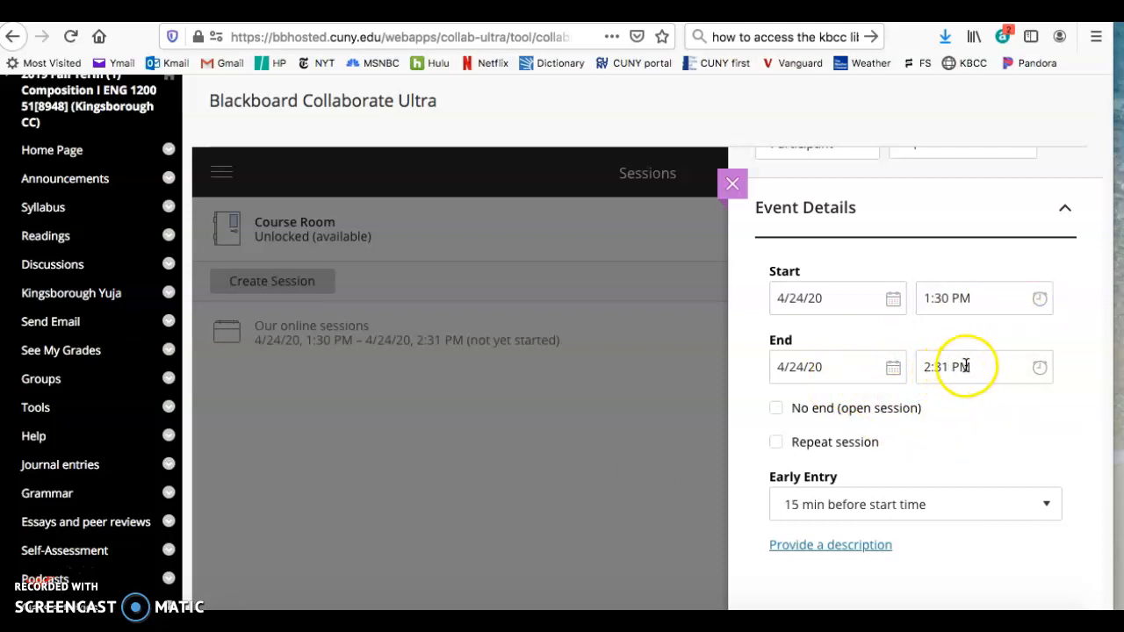
click(960, 366)
click(1004, 468)
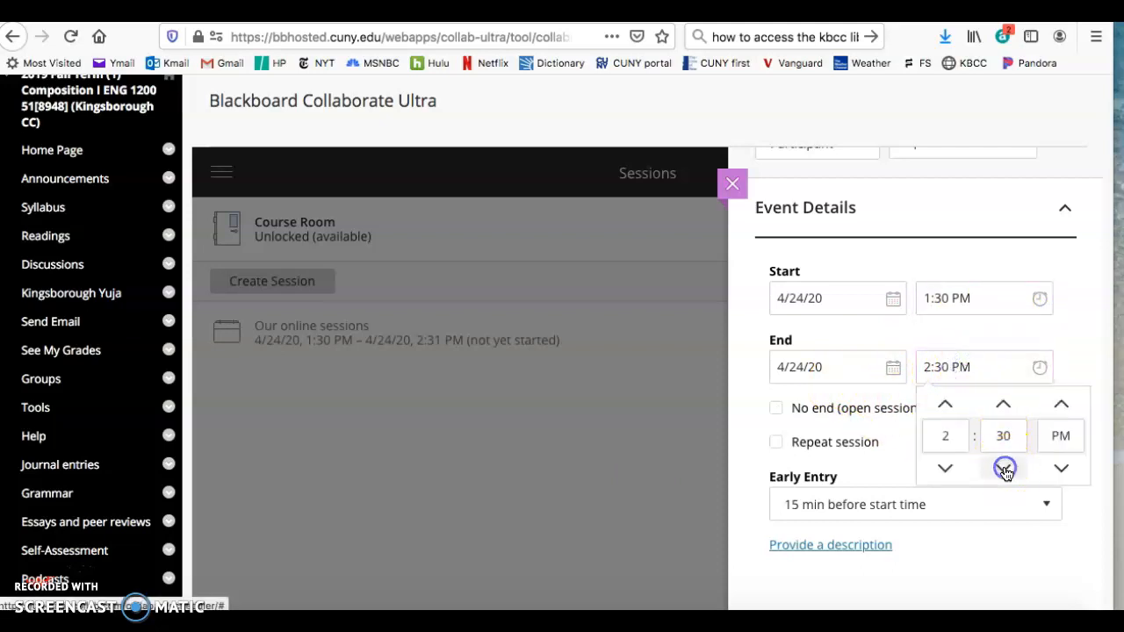
click(896, 466)
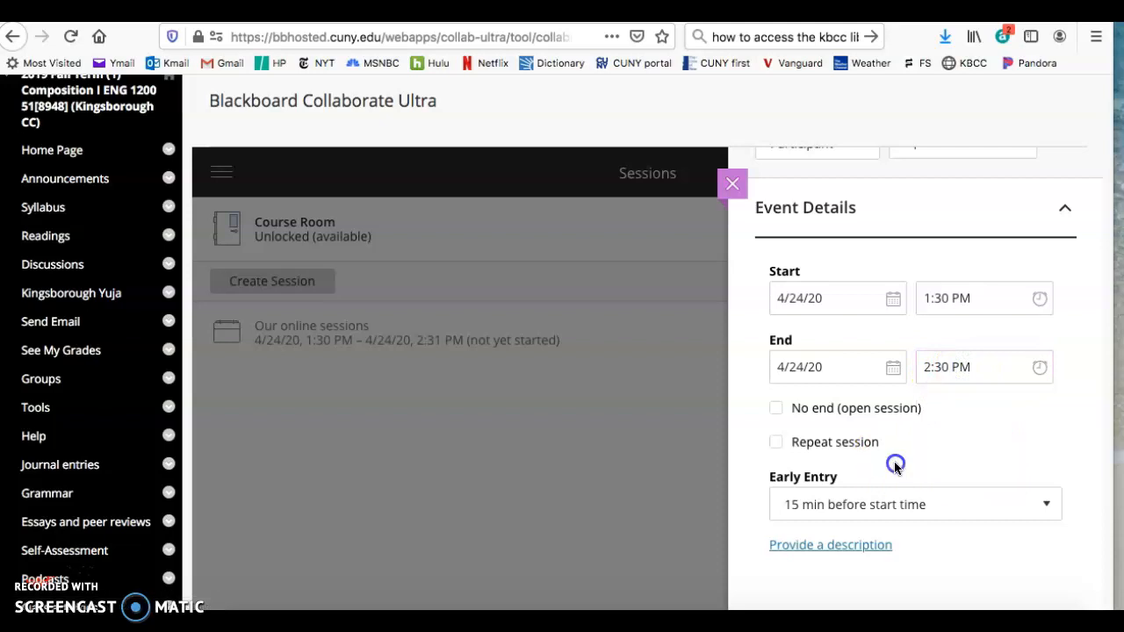
Make the session a repeating one, with weekly repetition every week.
click(777, 444)
scroll(998, 425, down, 2)
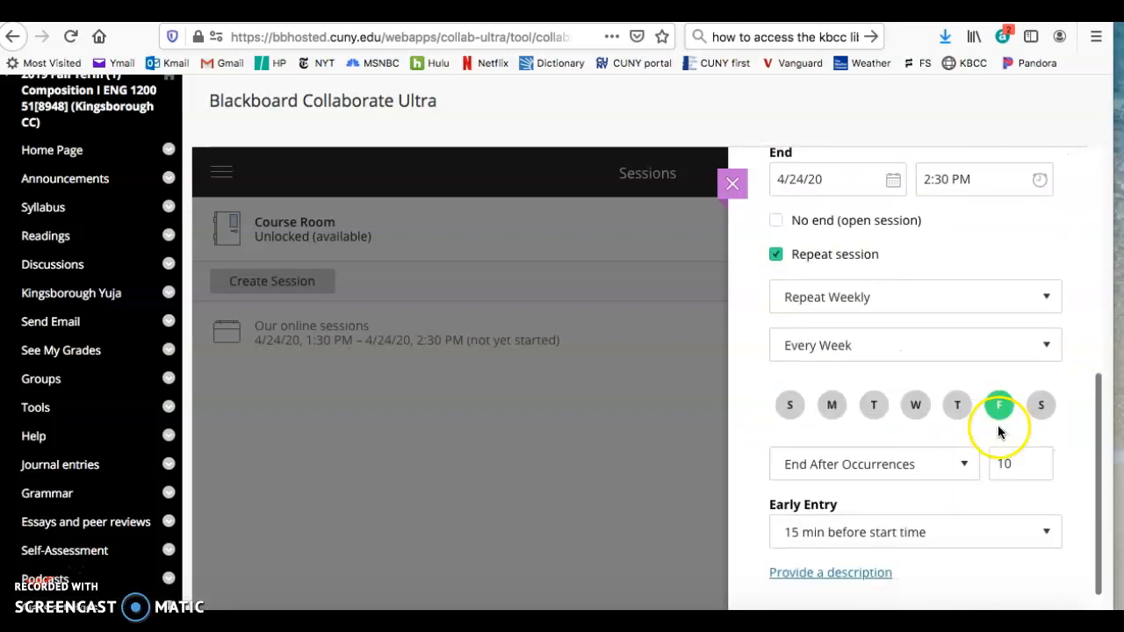
click(913, 298)
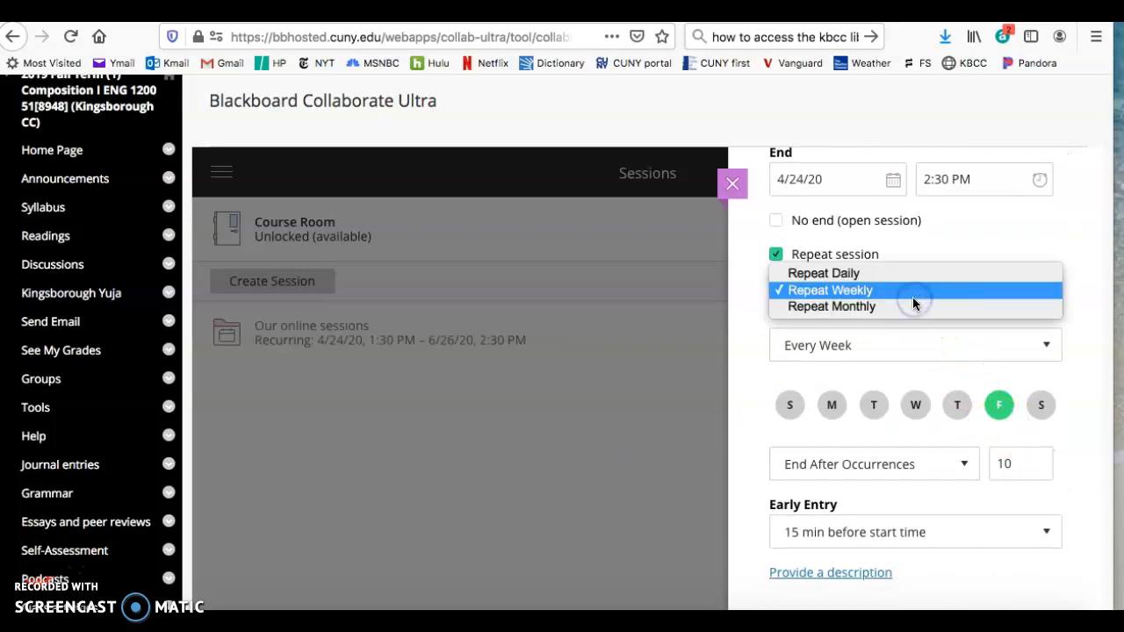
click(839, 291)
click(848, 348)
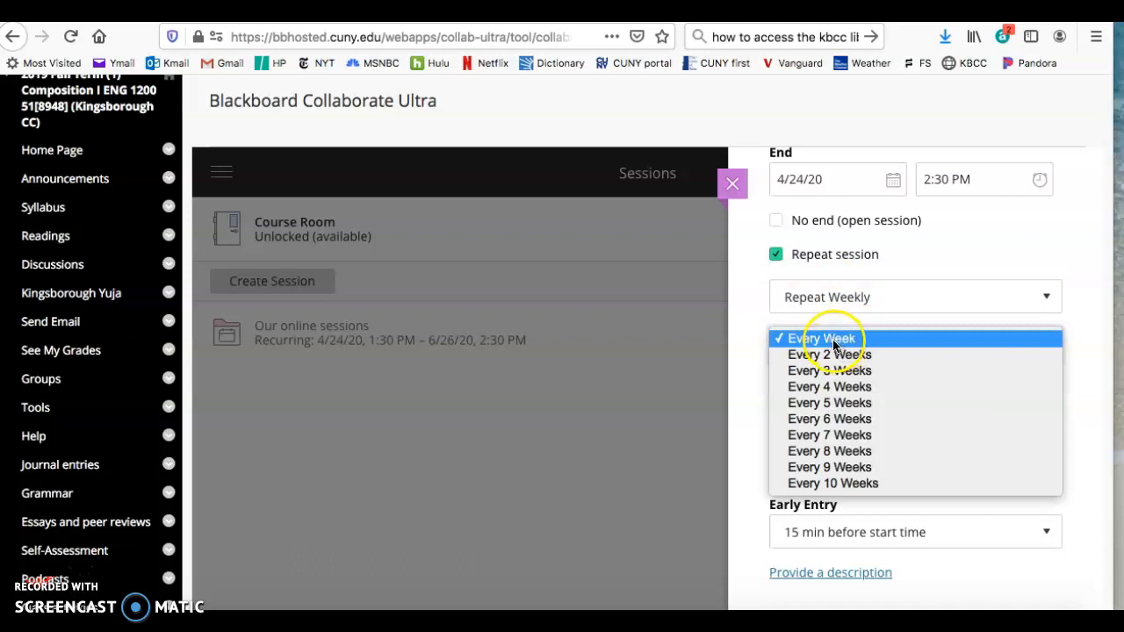
click(831, 339)
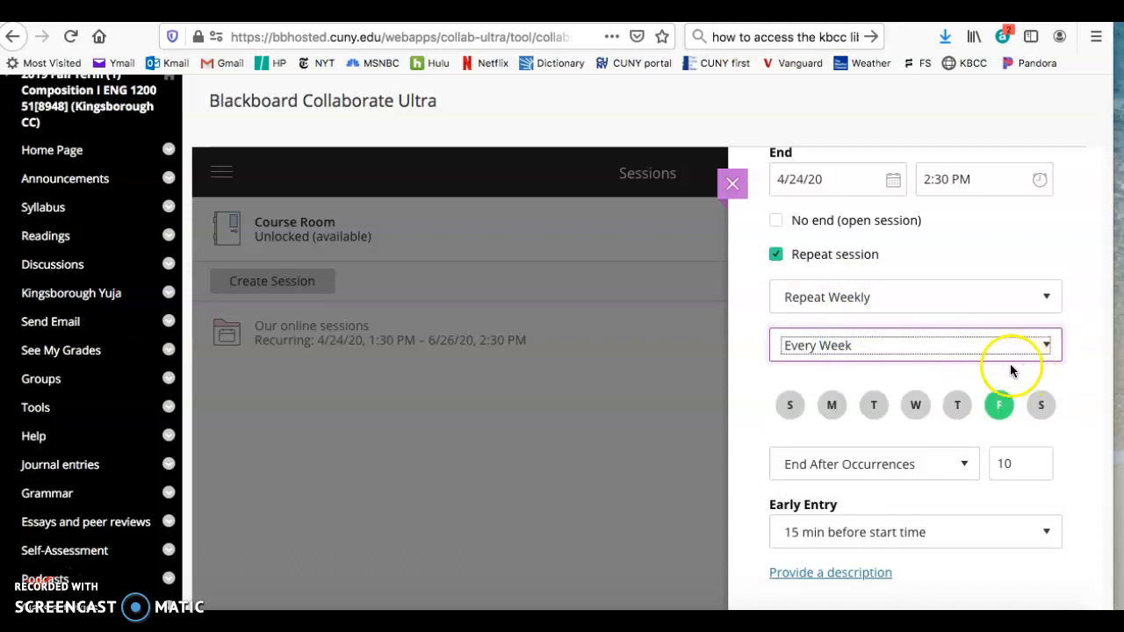
Add the description "This is our online session every week." to the session's event details.
scroll(977, 414, down, 2)
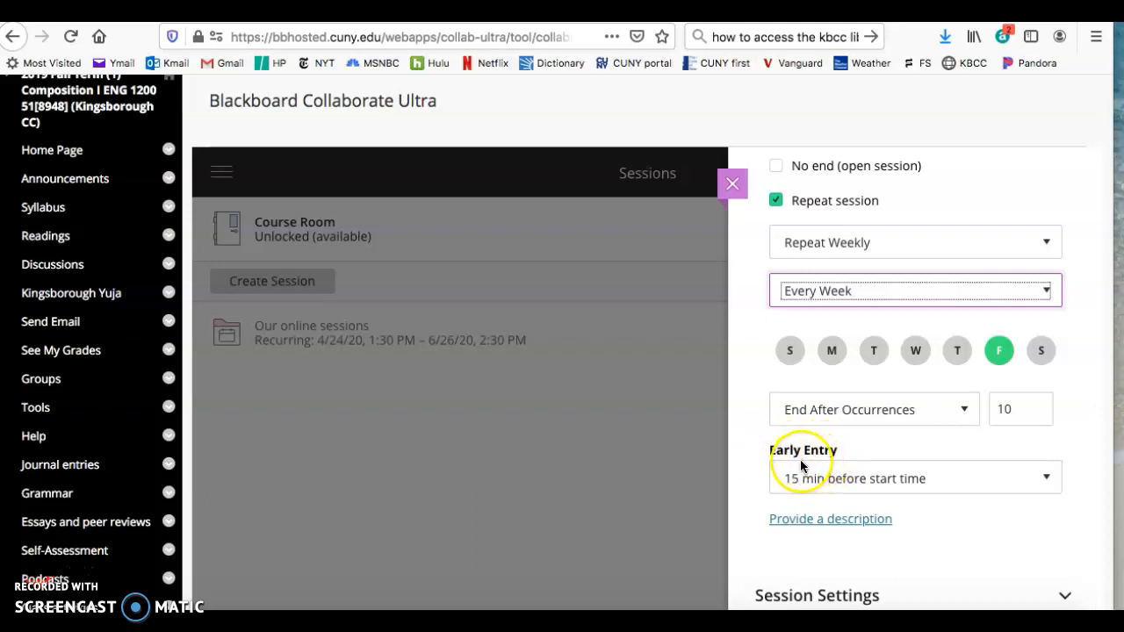
scroll(800, 462, down, 3)
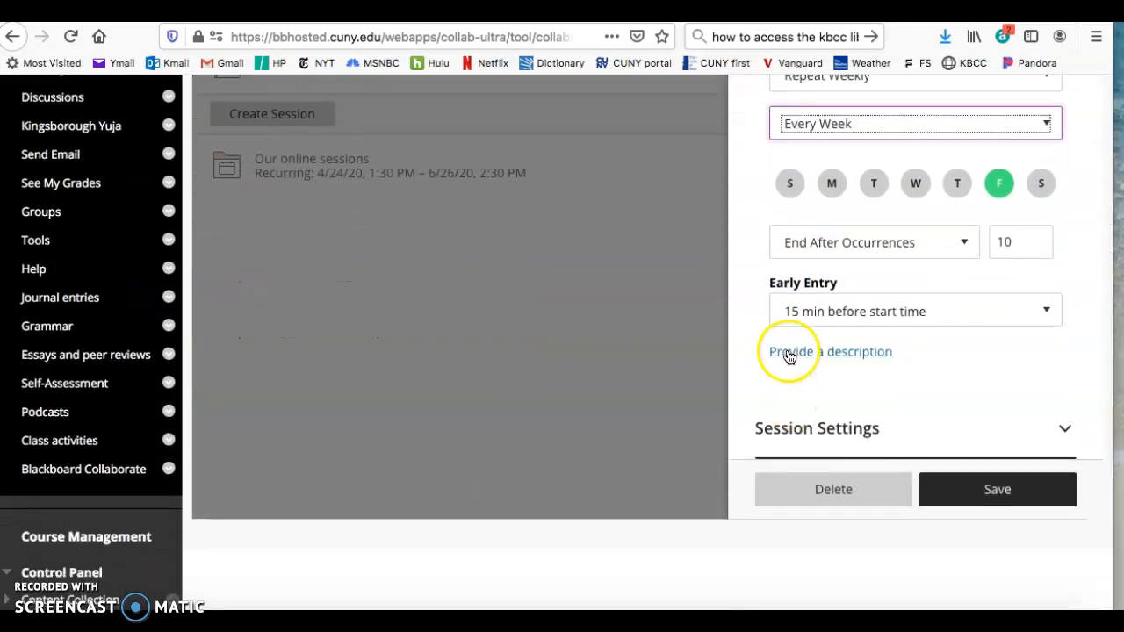
click(788, 354)
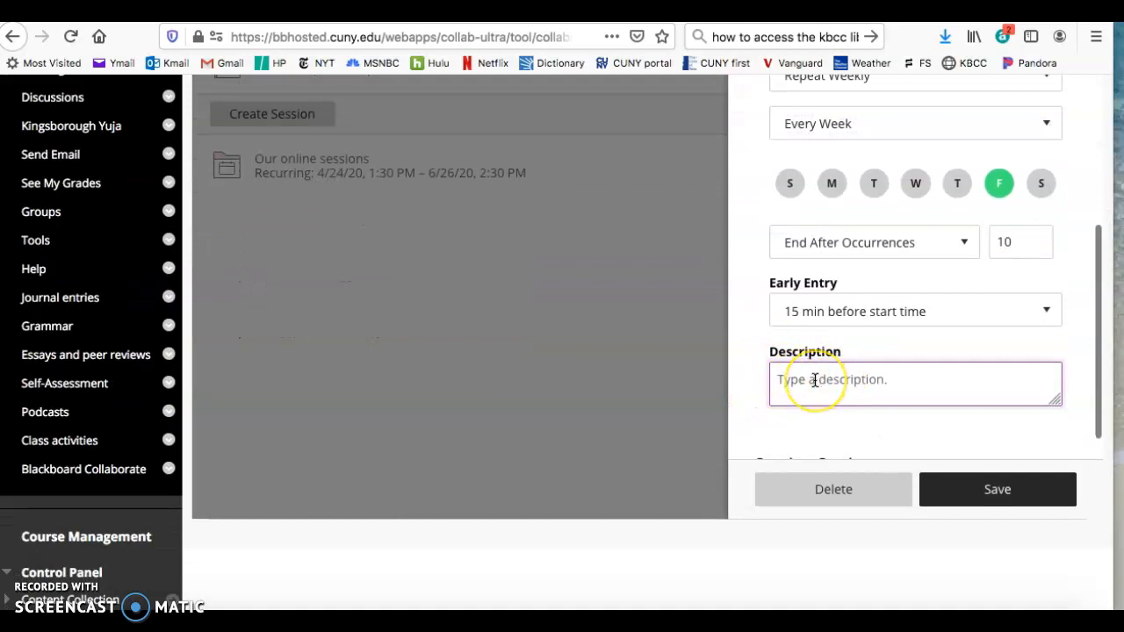
click(815, 379)
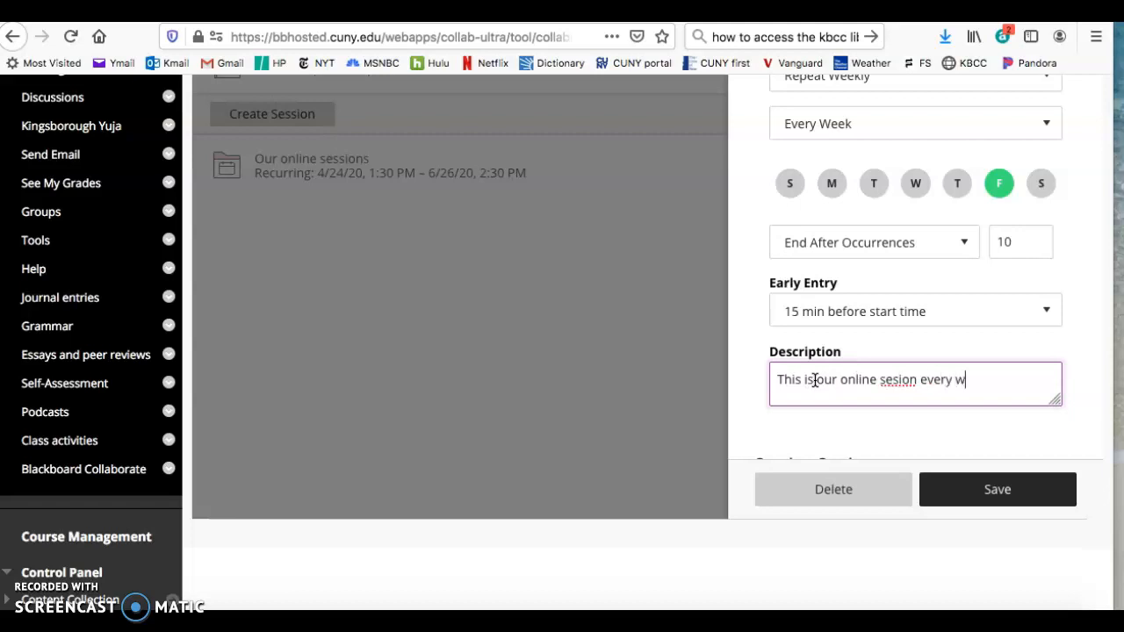
click(893, 379)
text(s)
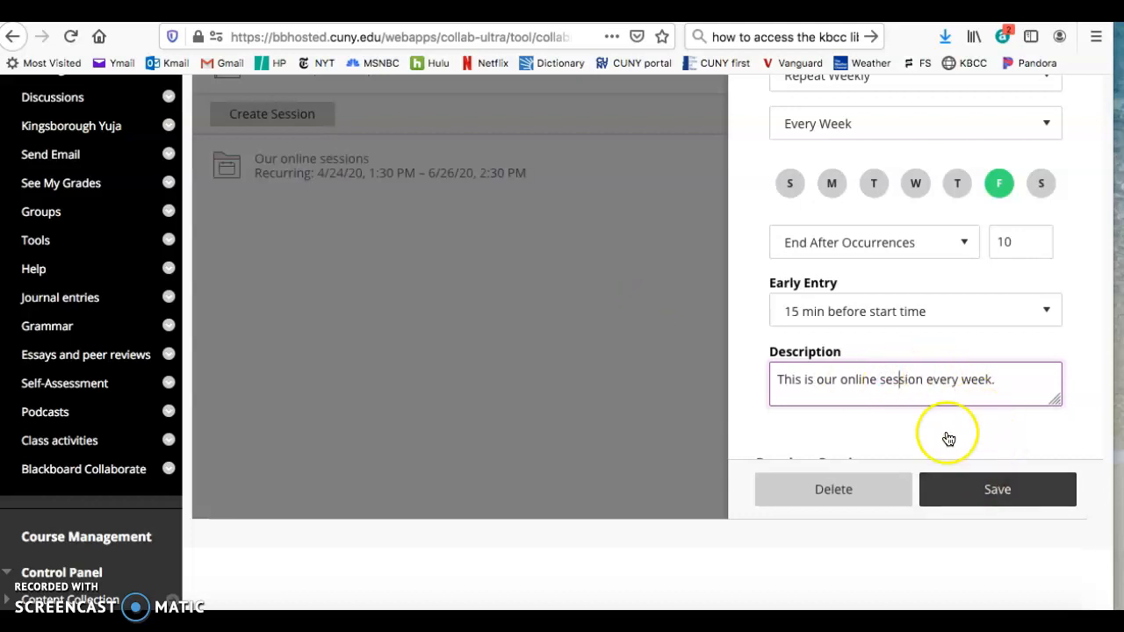
Review the session settings for attendee role, recording, participant permissions and private chat, and save the session.
scroll(936, 420, down, 1)
click(848, 427)
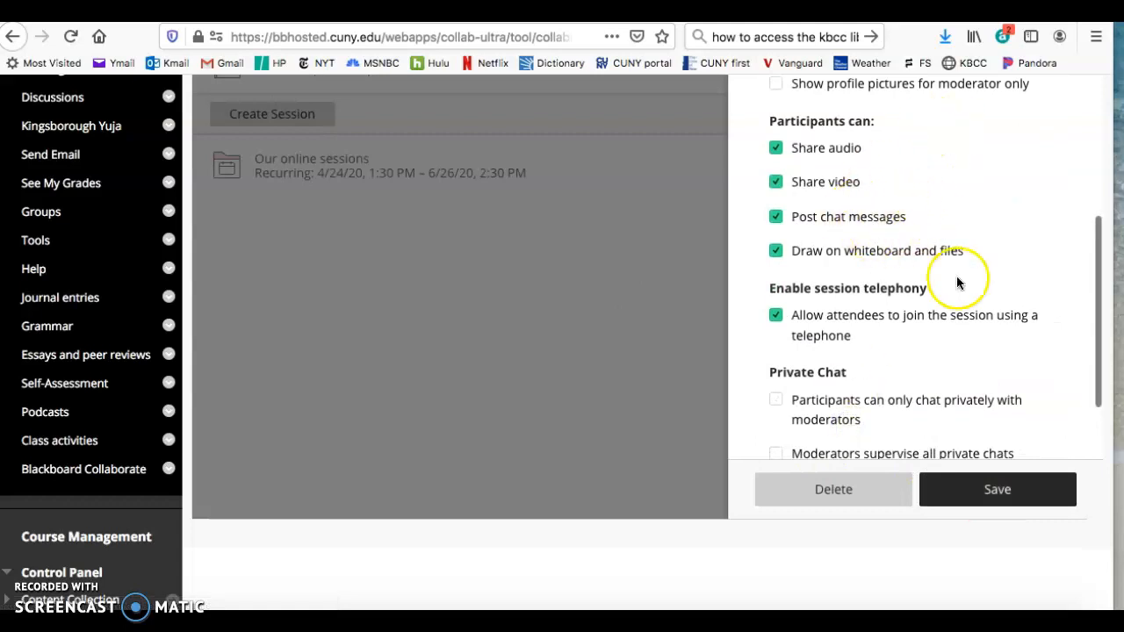
scroll(927, 351, down, 1)
scroll(928, 351, down, 2)
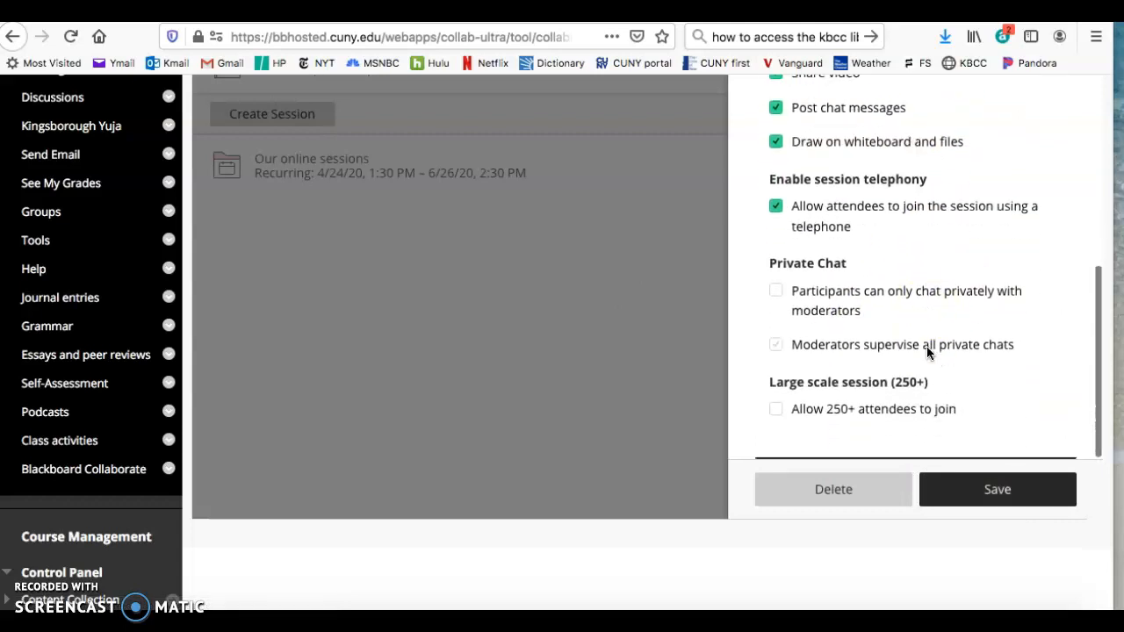
scroll(928, 352, up, 5)
scroll(926, 350, up, 3)
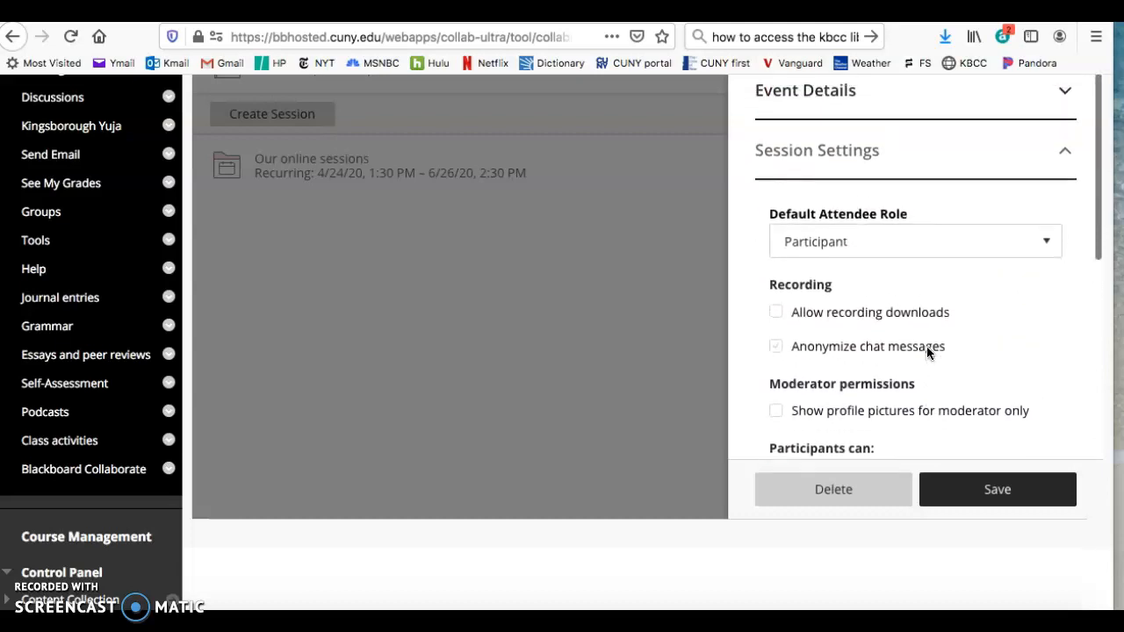
click(905, 346)
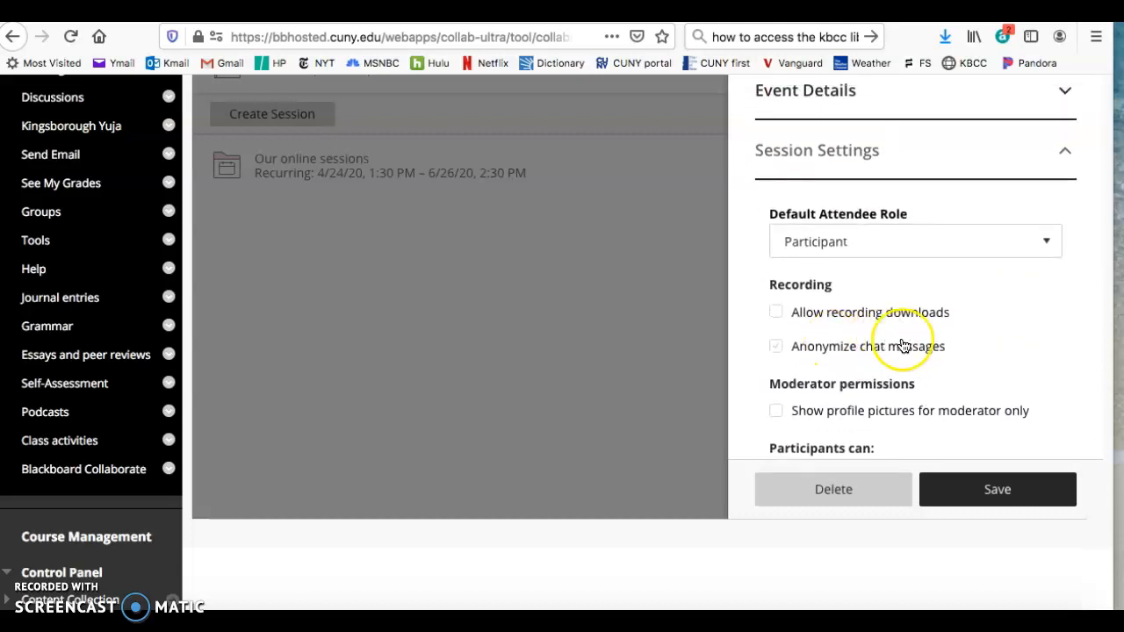
scroll(904, 346, down, 2)
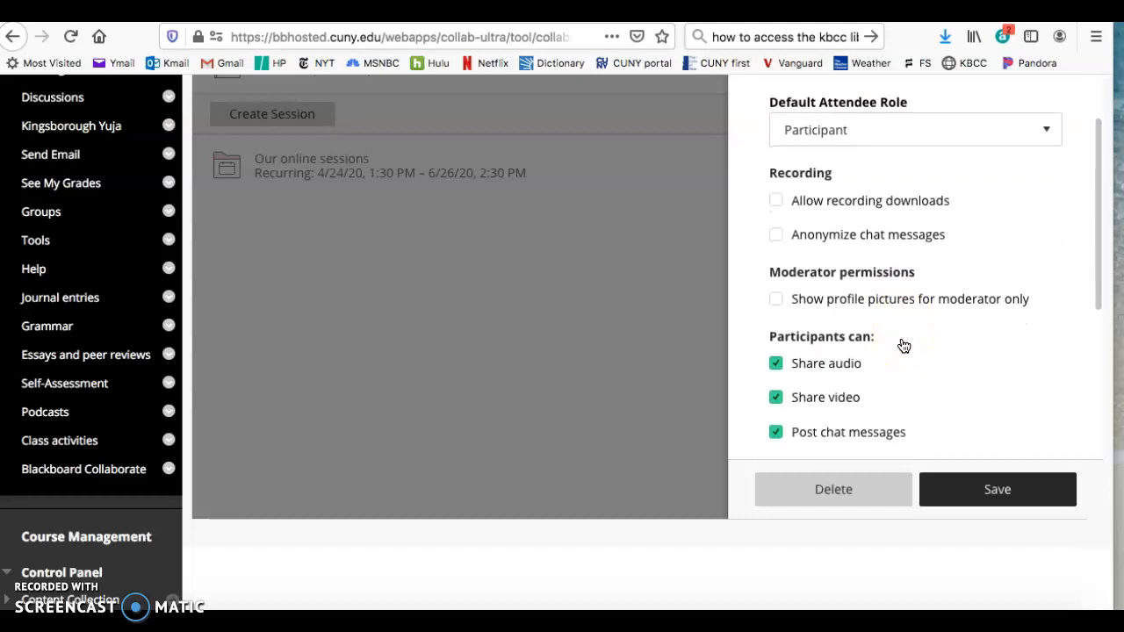
scroll(904, 346, up, 6)
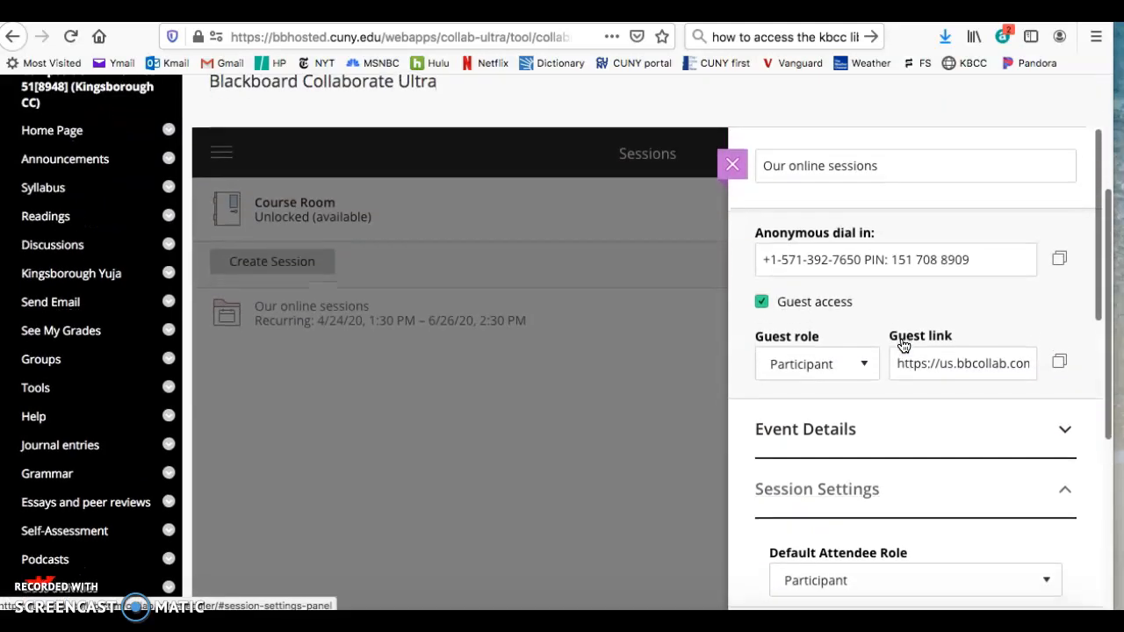
scroll(903, 343, down, 3)
click(990, 403)
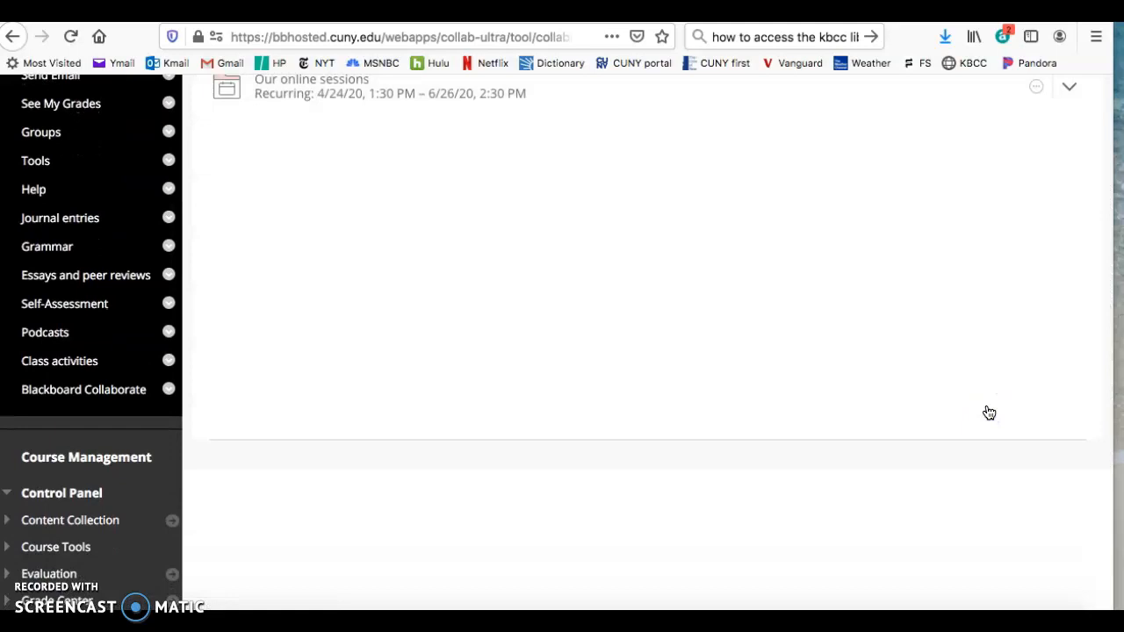
Lock the course room.
scroll(630, 337, up, 3)
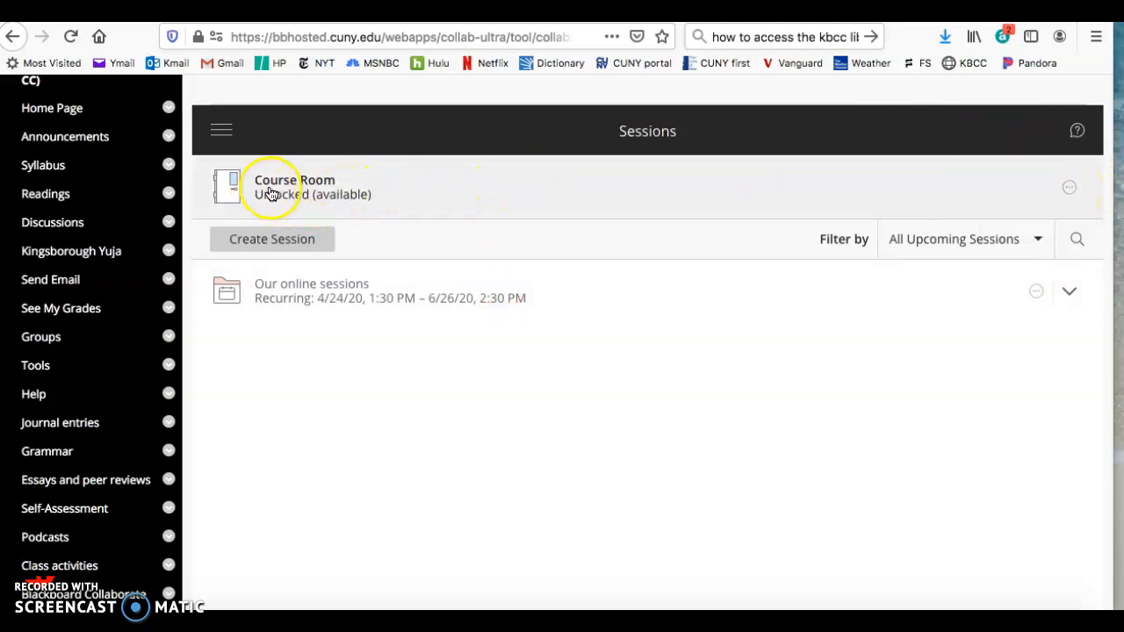
click(1071, 188)
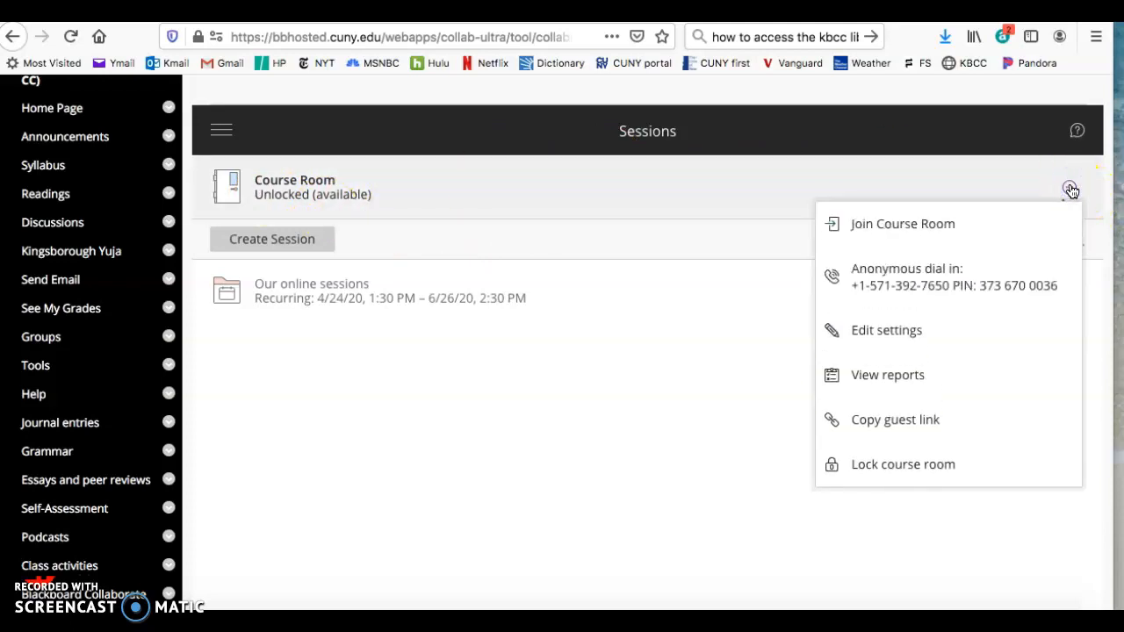
click(891, 467)
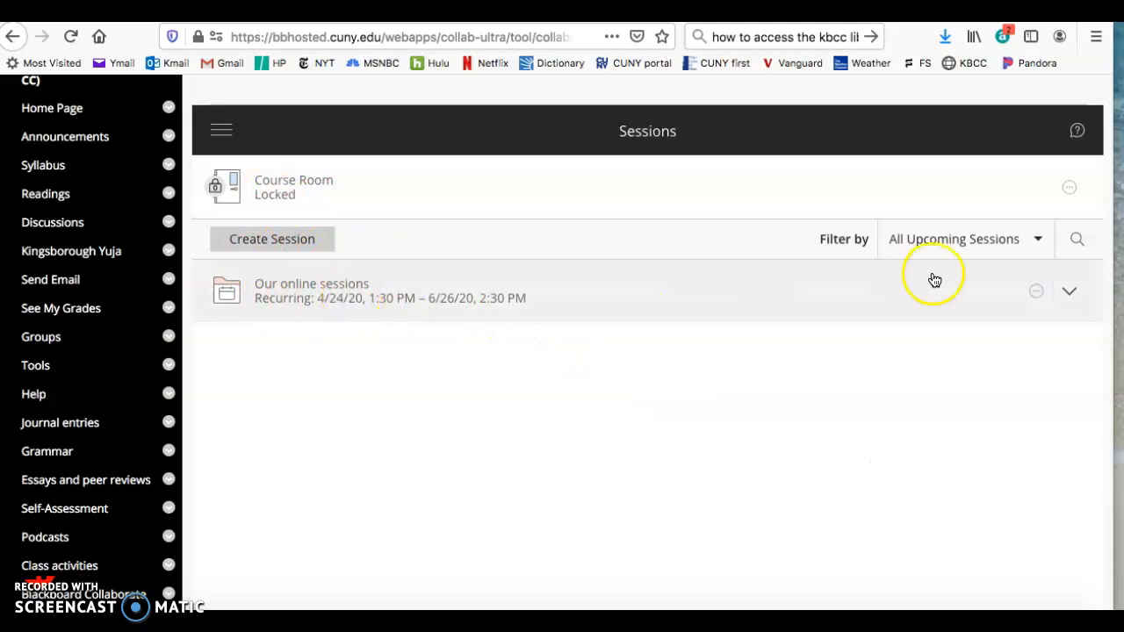
Expand the recurring "Our online sessions" series and view the date and time details of its 4/24/20 occurrence.
click(1070, 295)
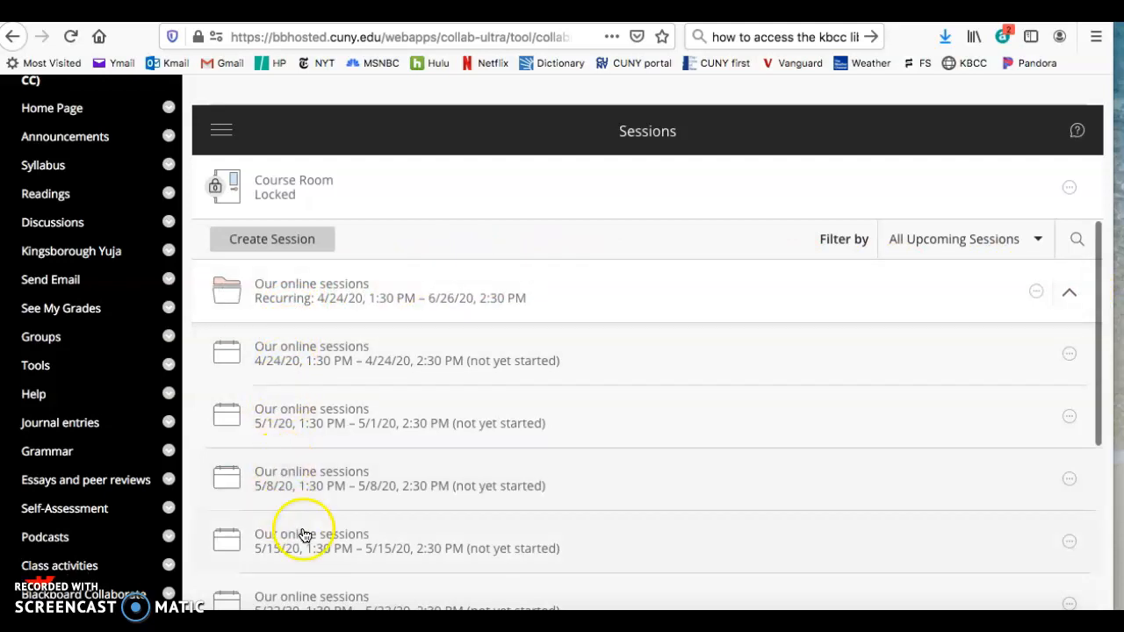
click(307, 363)
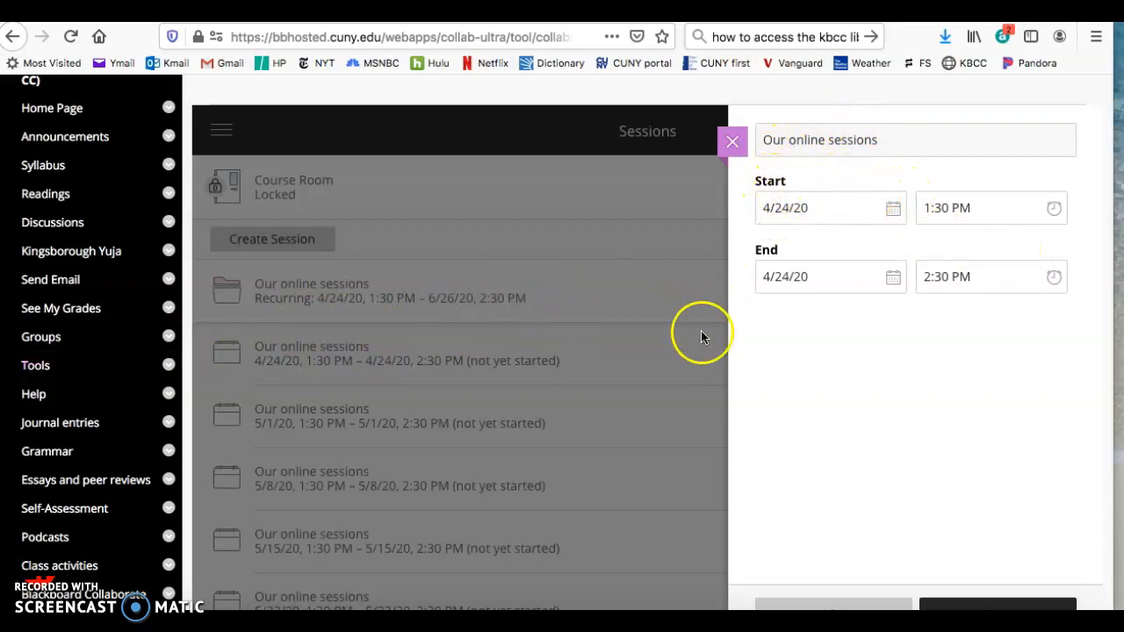
scroll(901, 432, down, 4)
scroll(900, 431, up, 4)
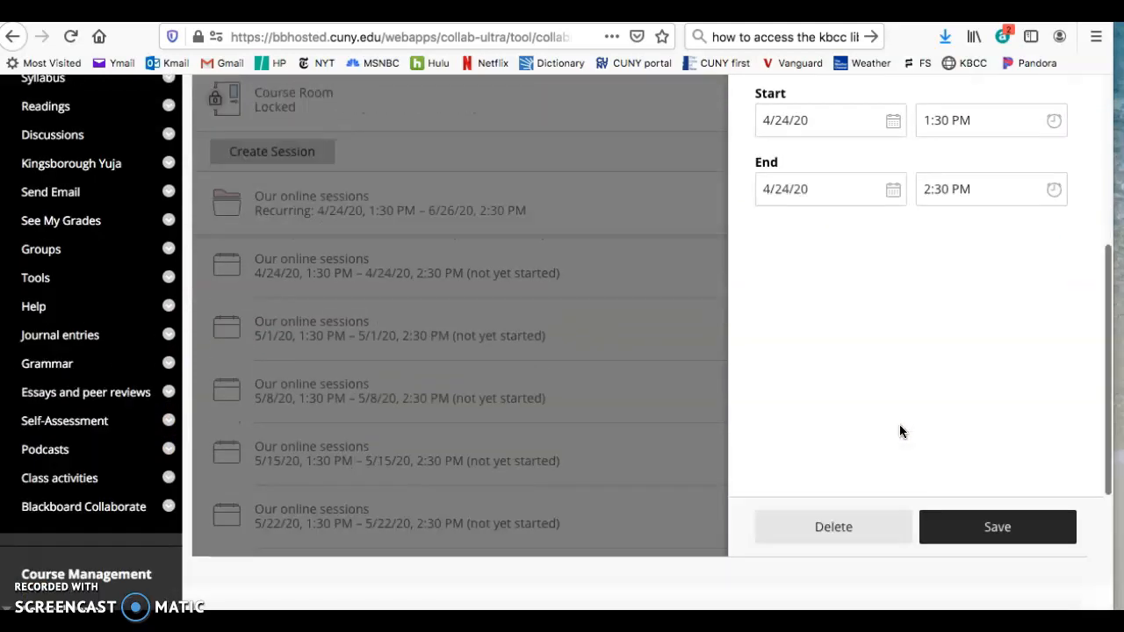
click(733, 133)
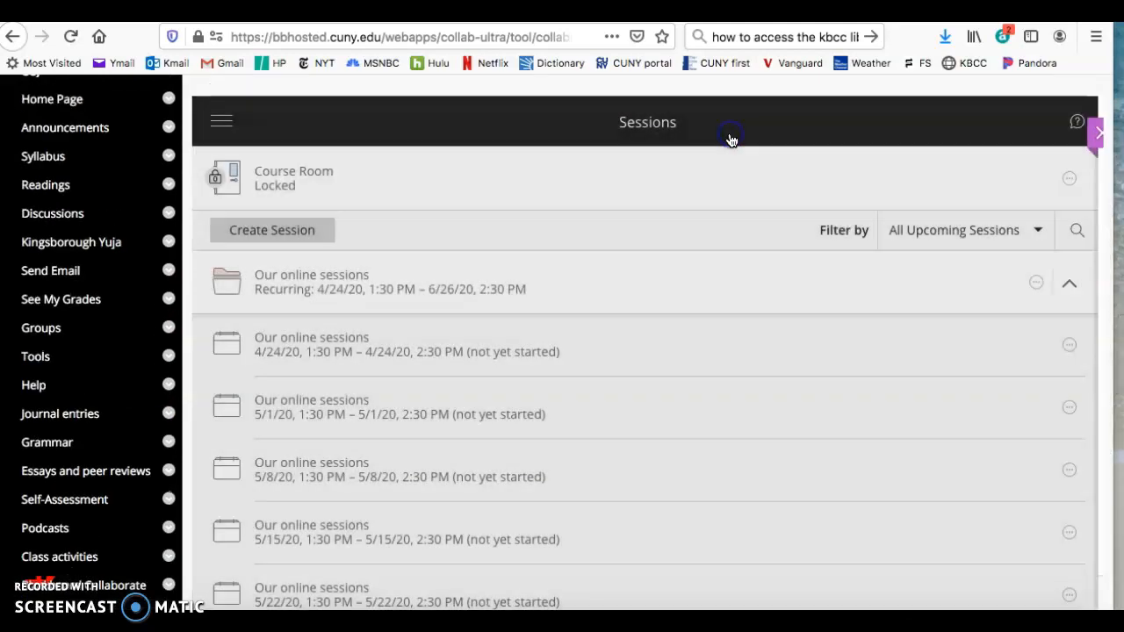
Unlock the course room.
click(490, 266)
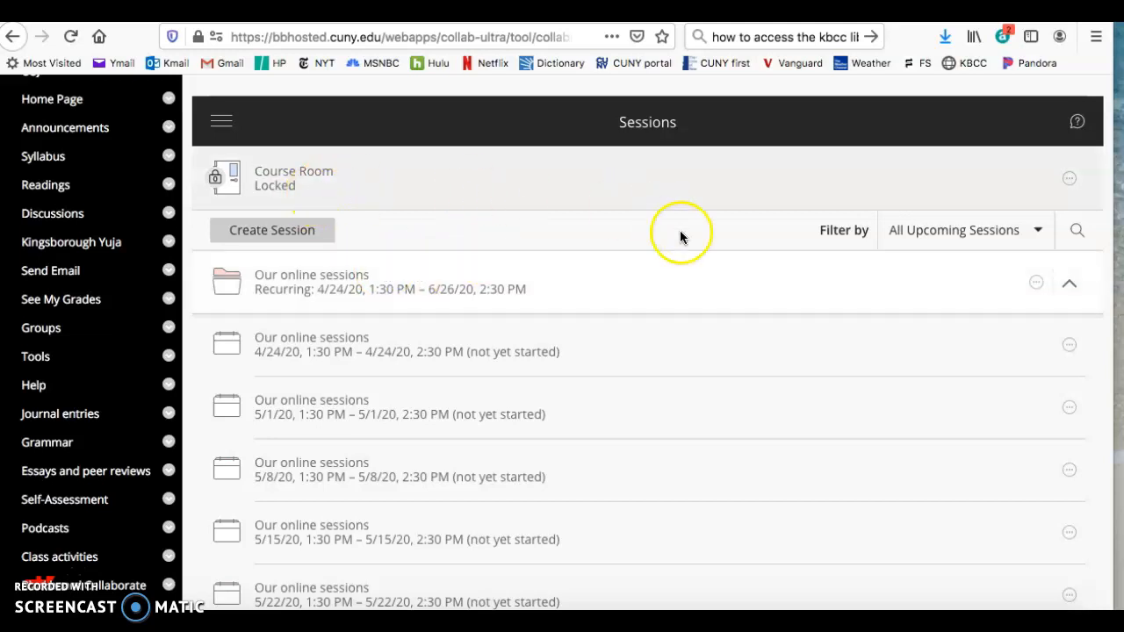
click(1071, 182)
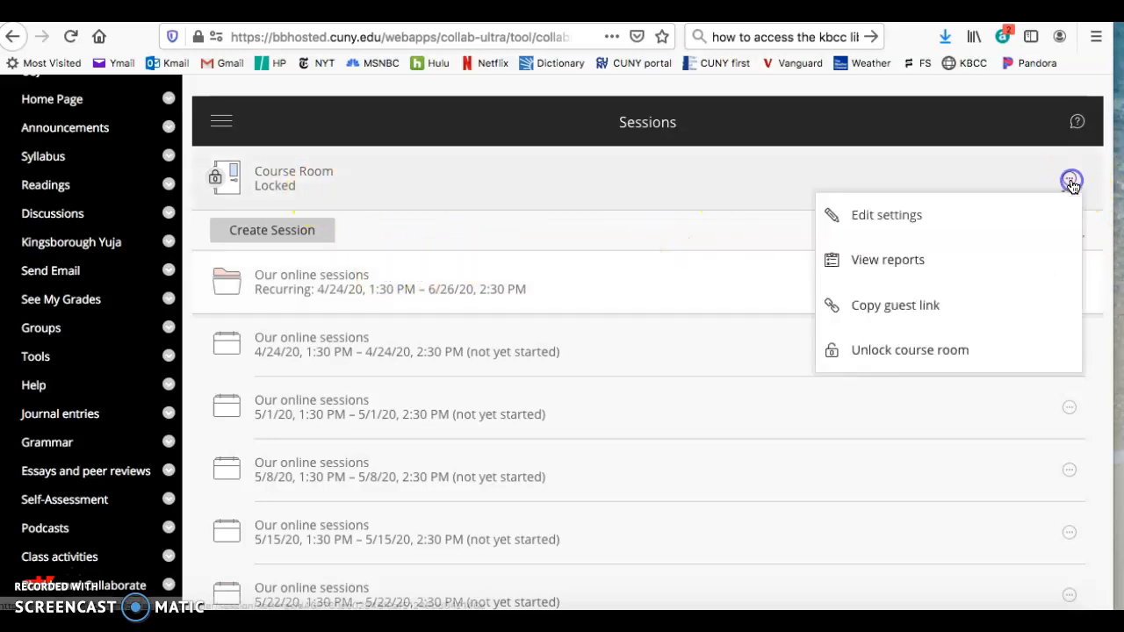
click(923, 351)
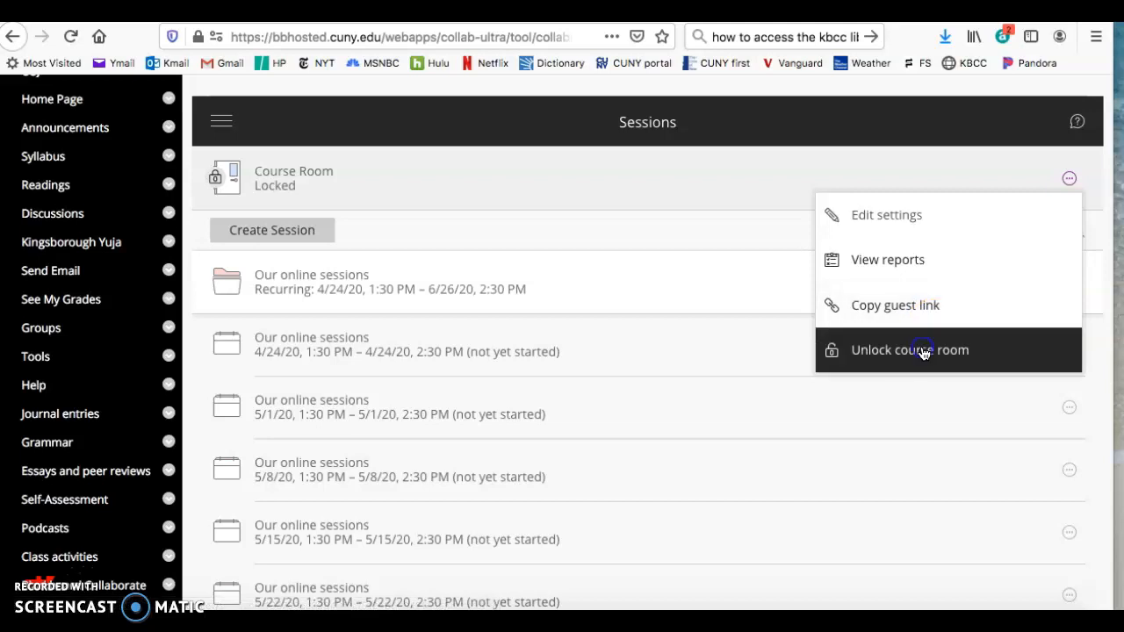
Examine the course room's dial-in details, guest access, guest link and session settings.
click(288, 185)
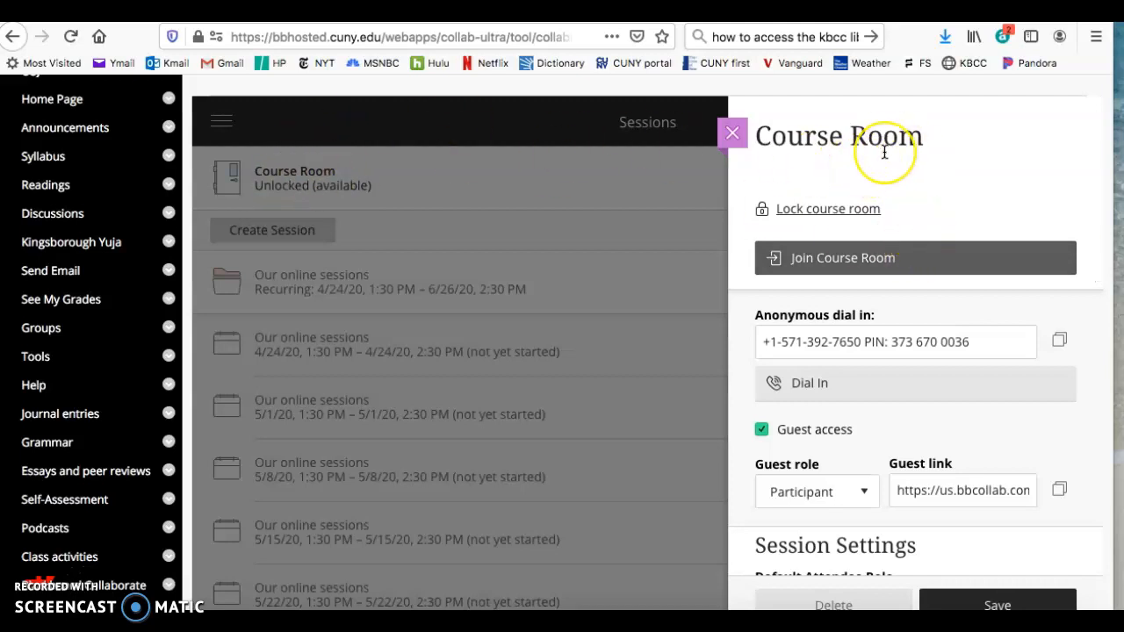
scroll(884, 145, up, 1)
scroll(884, 150, down, 2)
scroll(884, 152, down, 2)
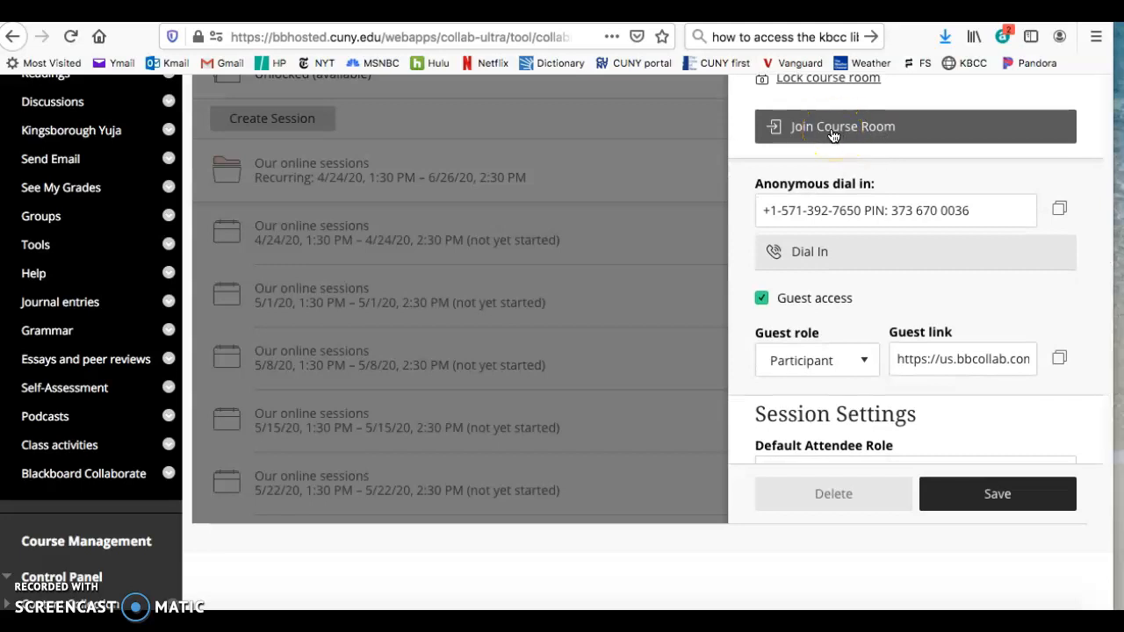
scroll(843, 312, down, 2)
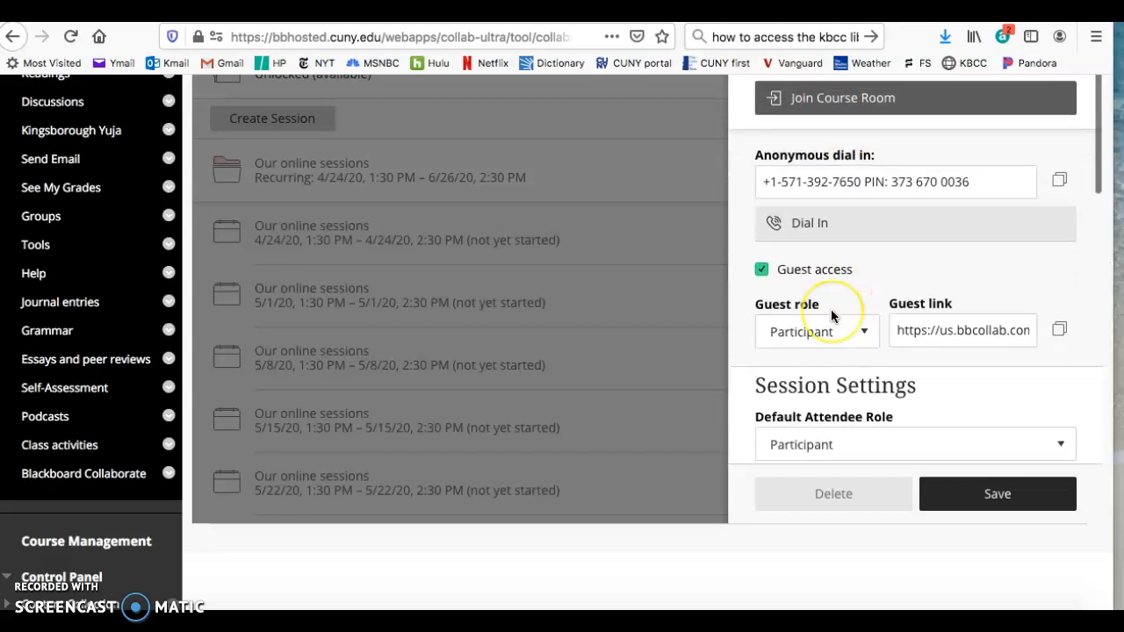
scroll(831, 309, down, 1)
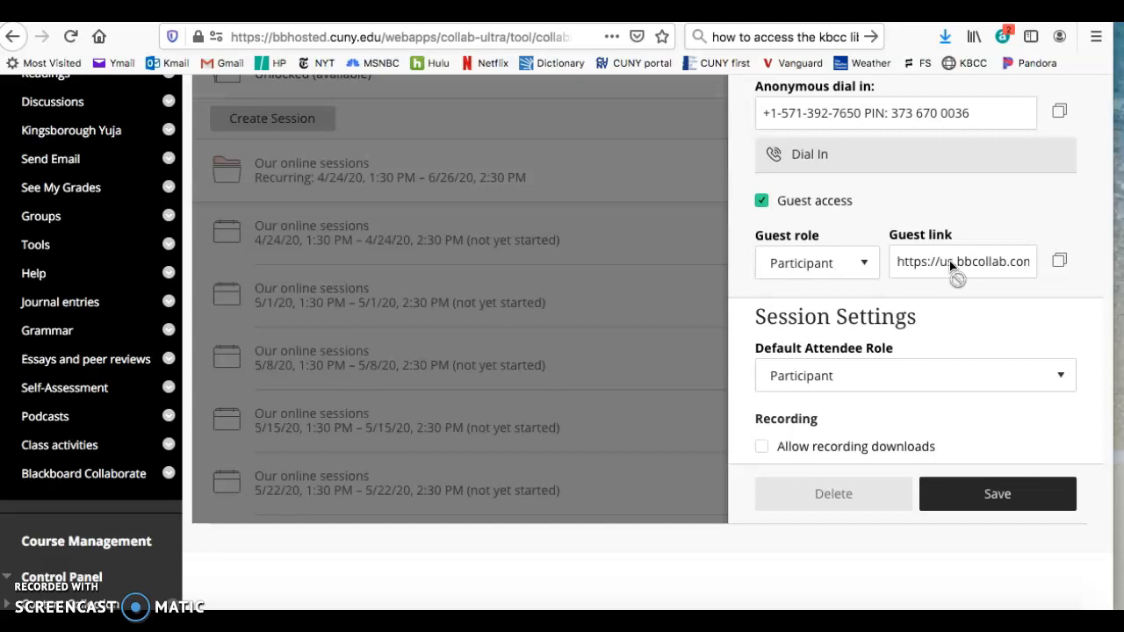
scroll(931, 323, down, 4)
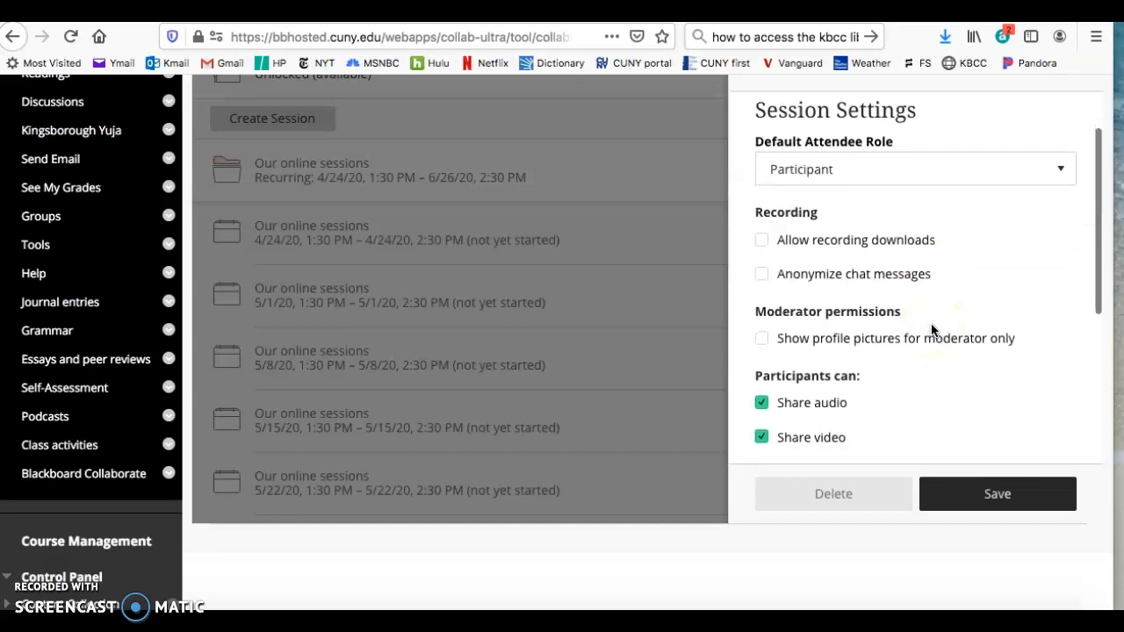
scroll(930, 323, up, 7)
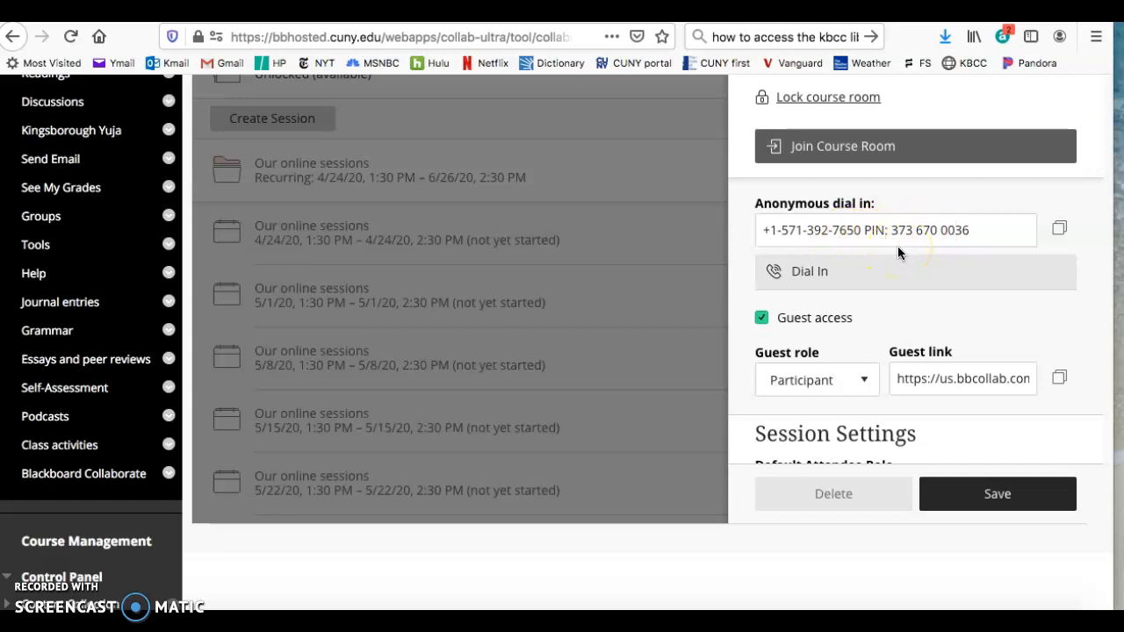
scroll(869, 286, up, 1)
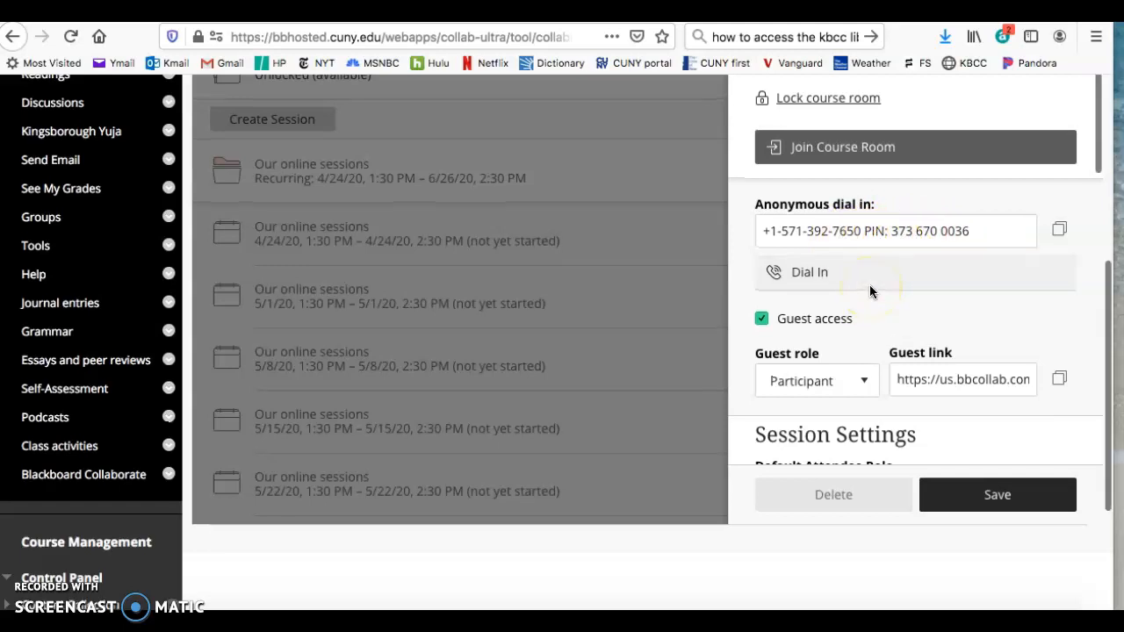
Join the course room and share the microphone audio and camera video.
scroll(869, 292, up, 3)
click(849, 306)
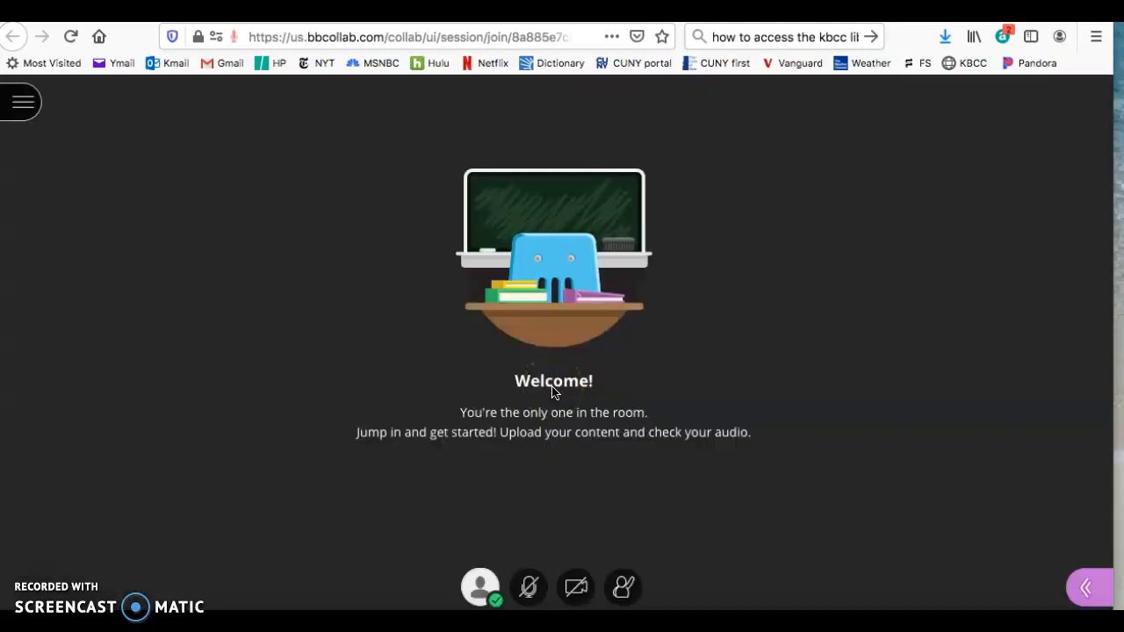
click(528, 589)
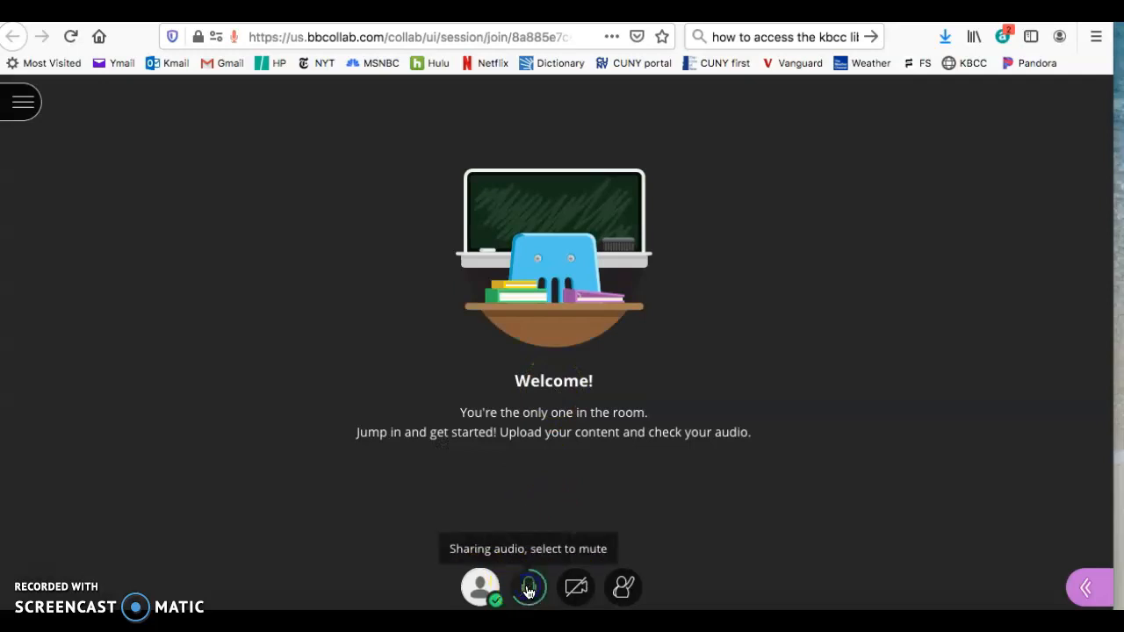
click(577, 590)
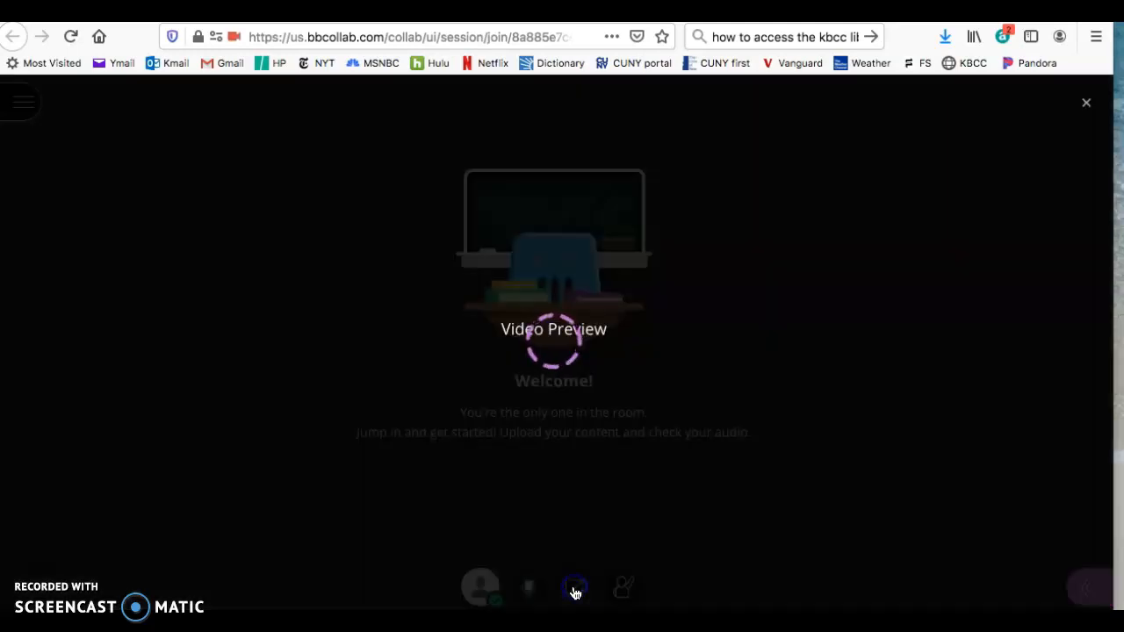
click(607, 501)
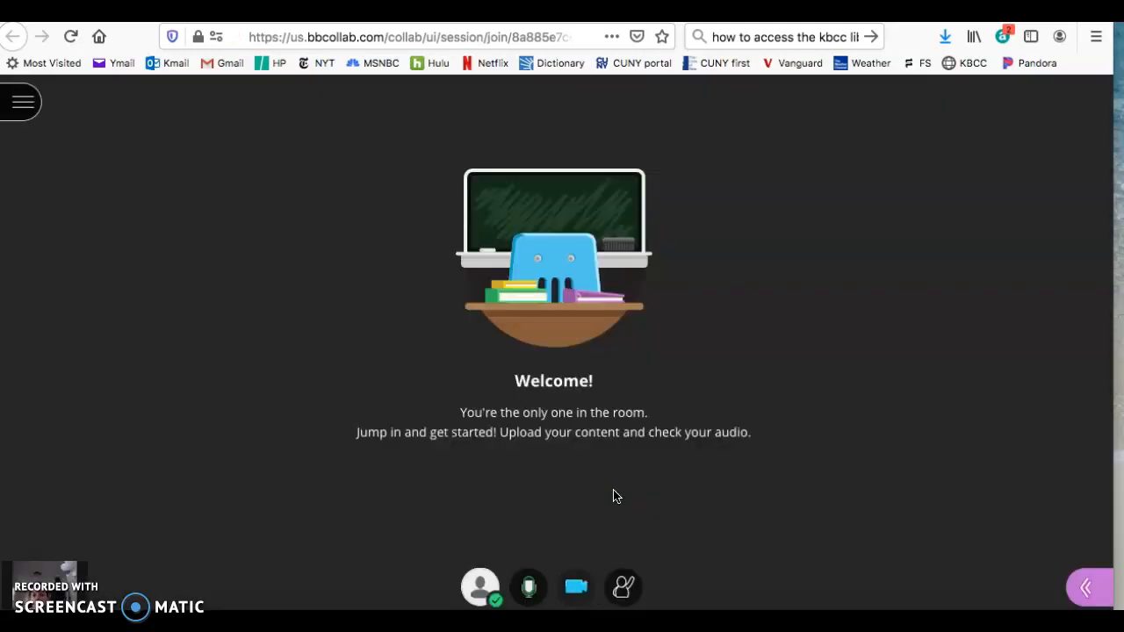
Start recording the course room session.
click(19, 108)
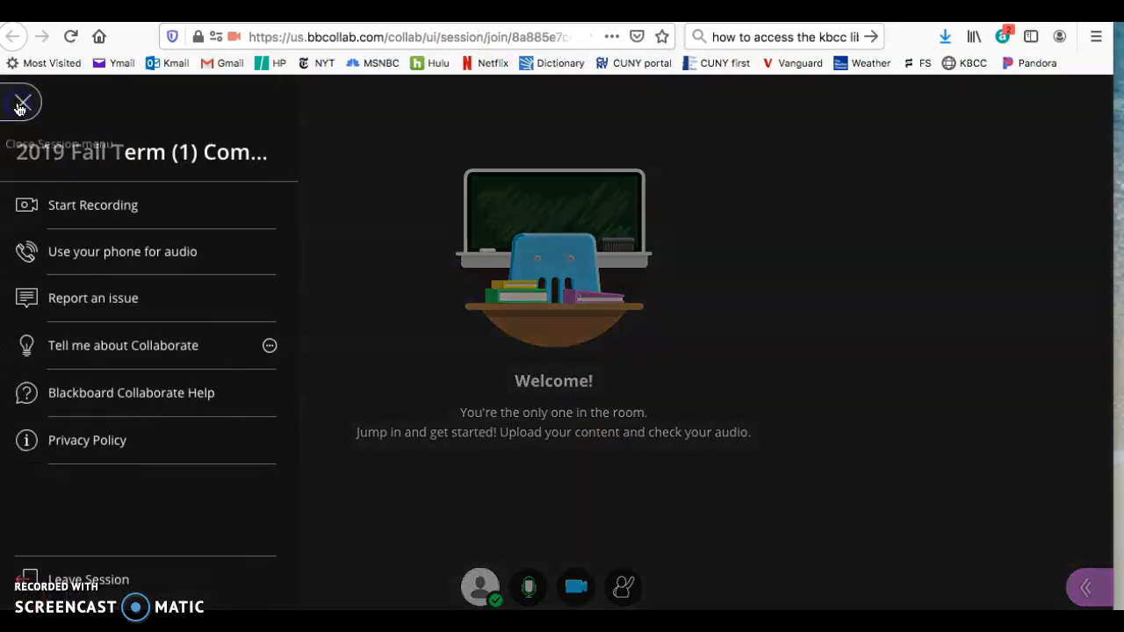
click(85, 211)
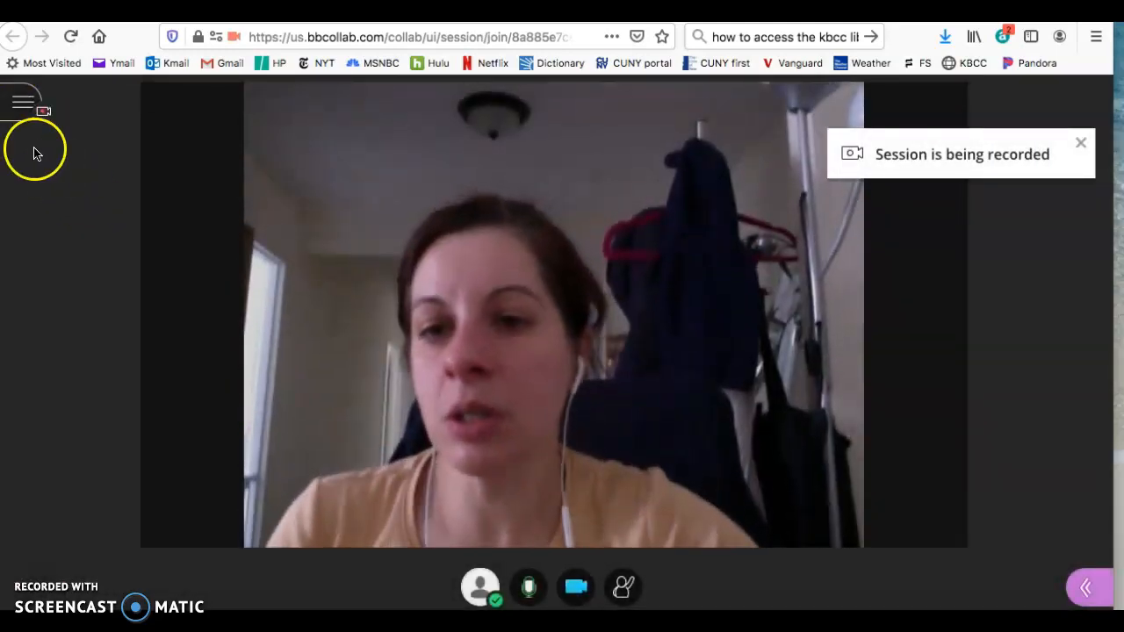
Stop recording the course room session.
click(25, 107)
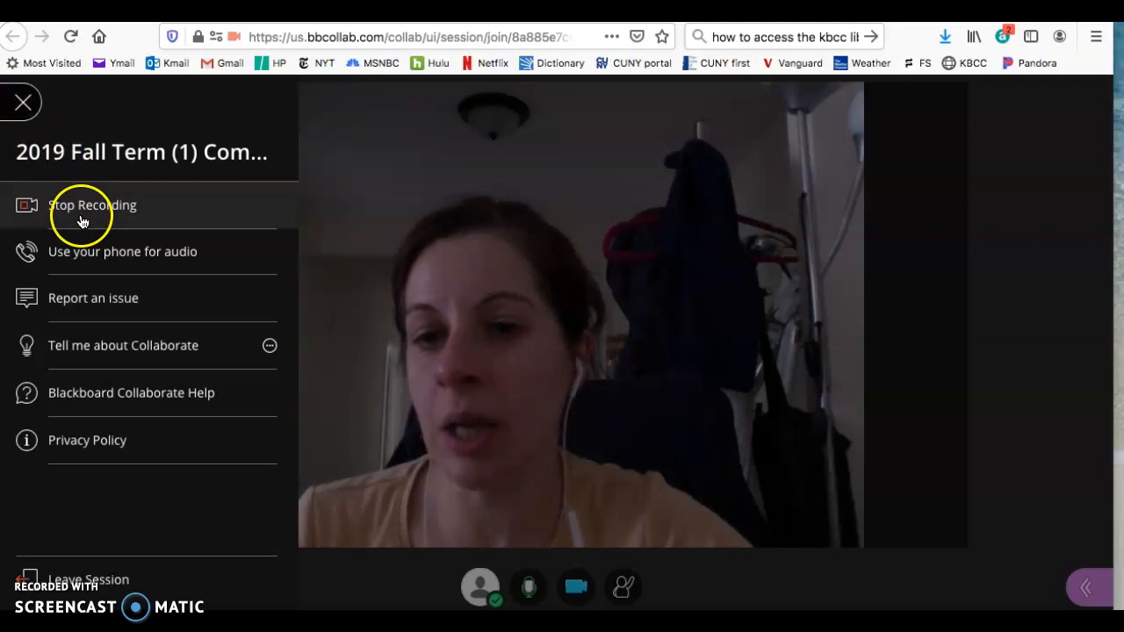
click(79, 207)
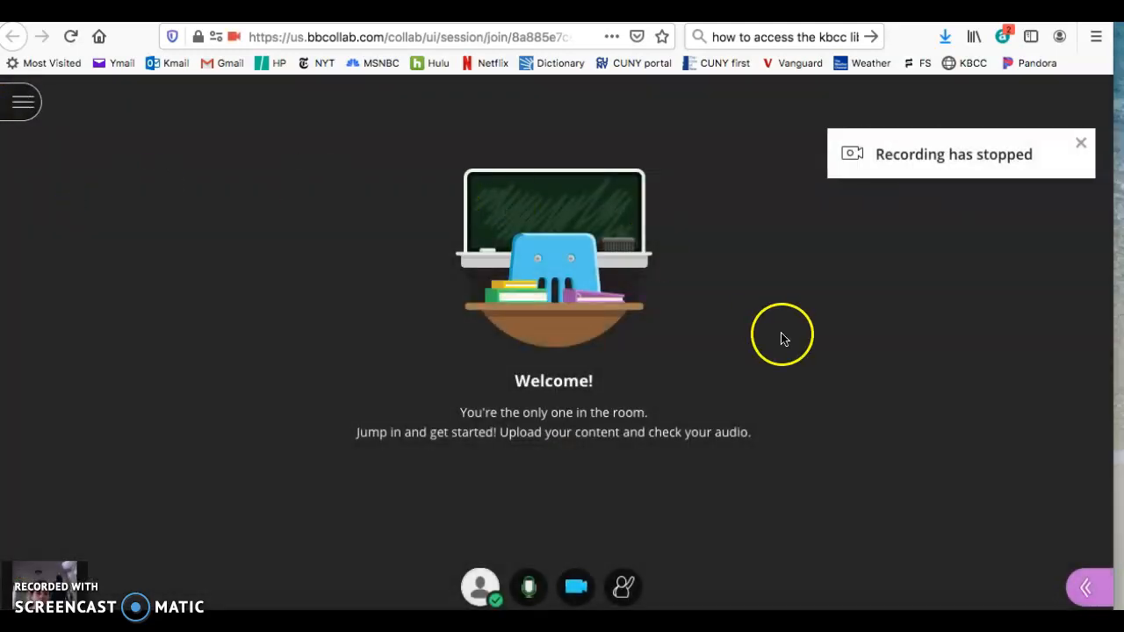
Check the attendee list and send the message "chat" to everyone in the session chat.
click(1093, 578)
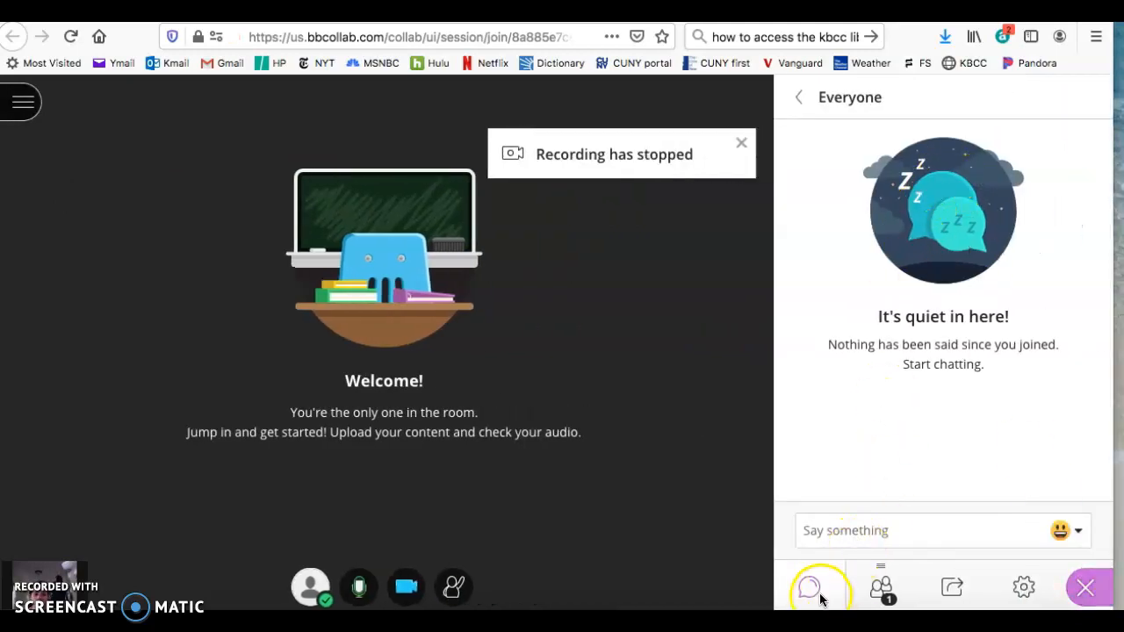
click(883, 590)
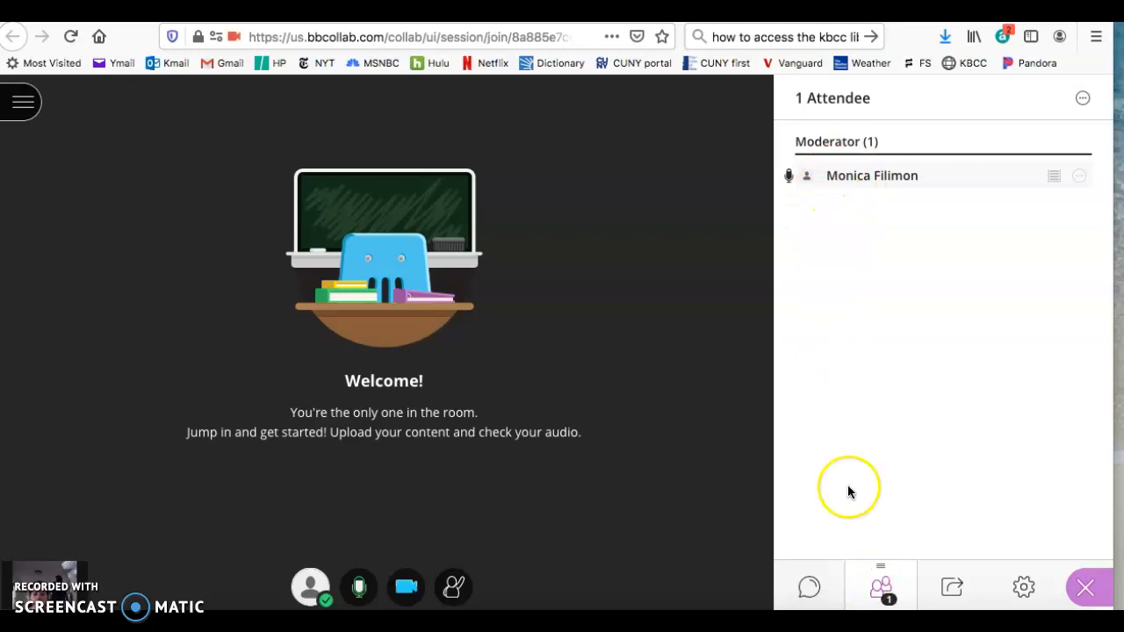
click(809, 587)
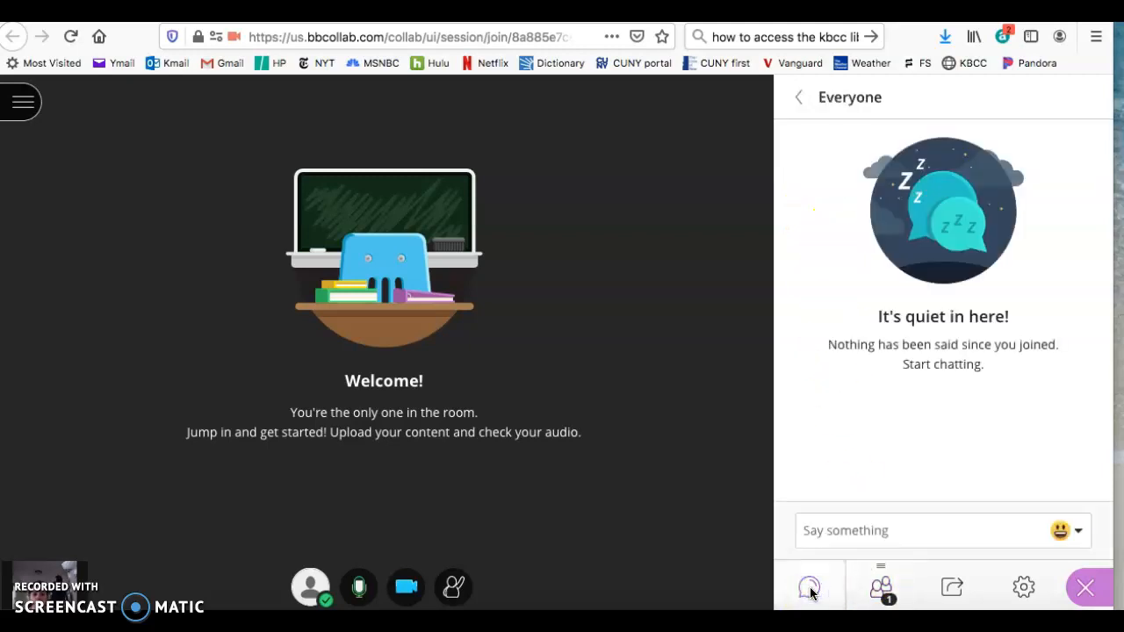
click(826, 530)
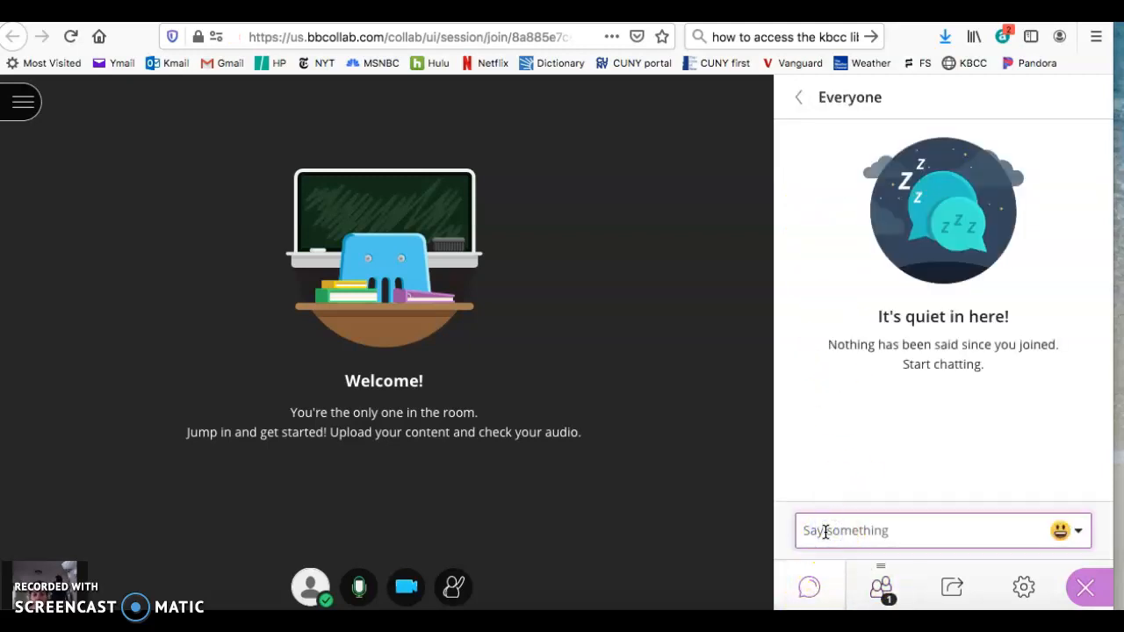
text(chat)
key(Return)
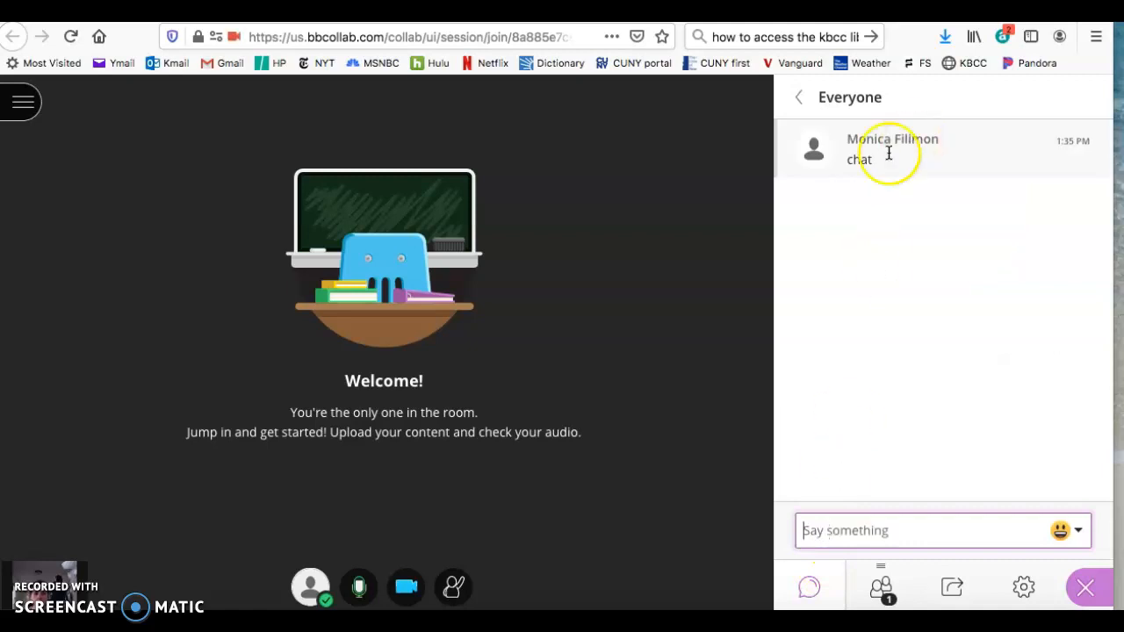
Share the 2019 Fall Term (1) Composition I browser window with the room, and stop sharing it.
click(953, 586)
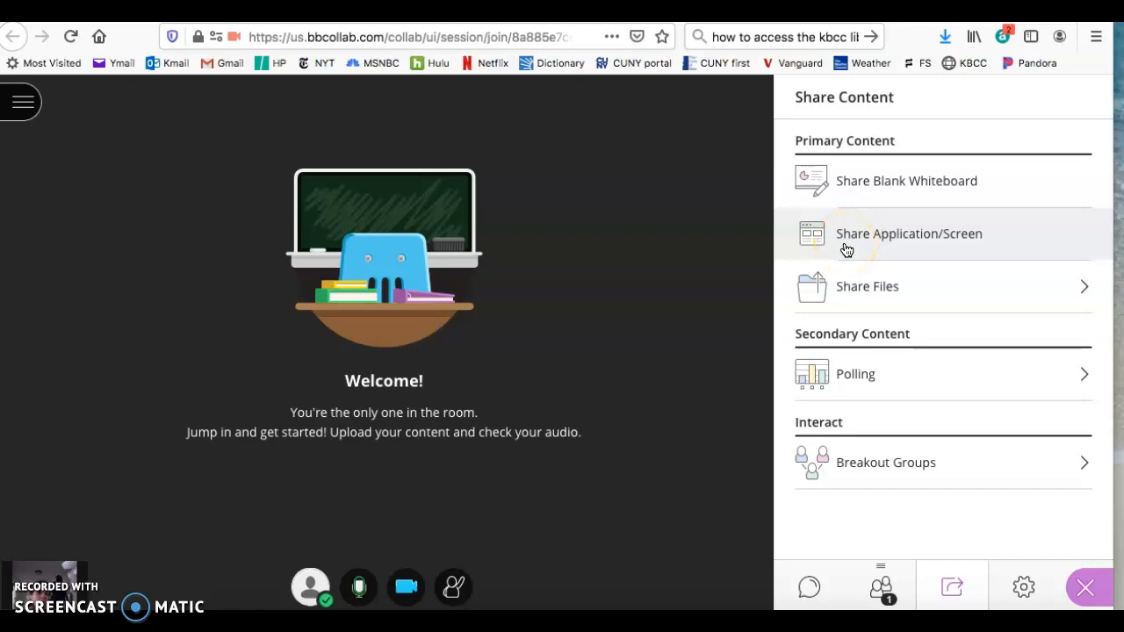
click(846, 249)
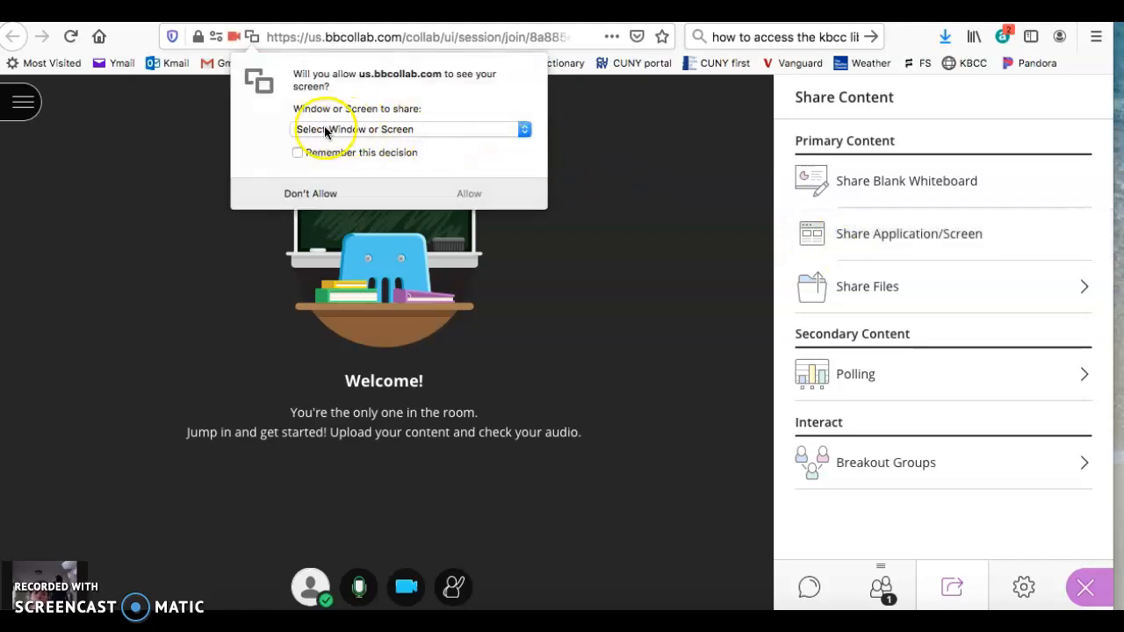
click(525, 131)
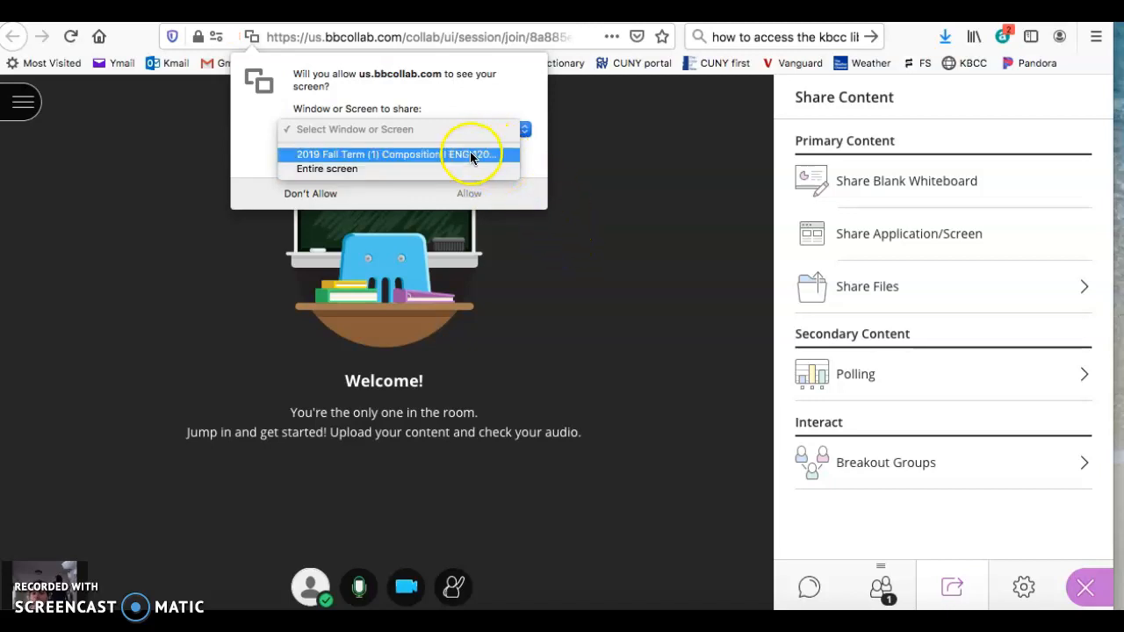
click(431, 155)
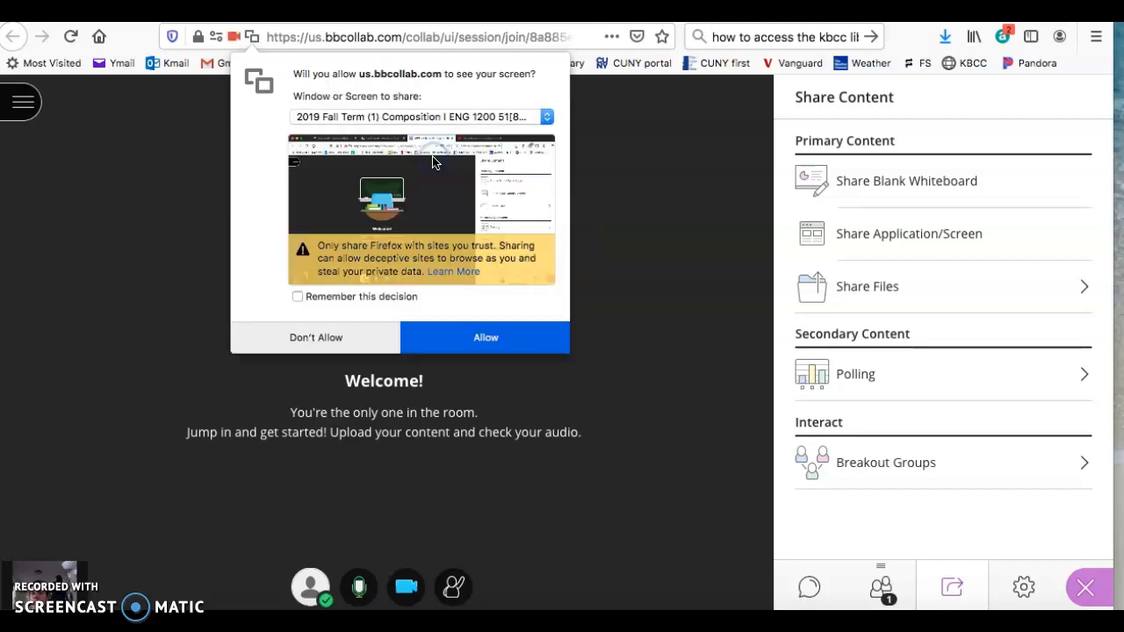
click(485, 341)
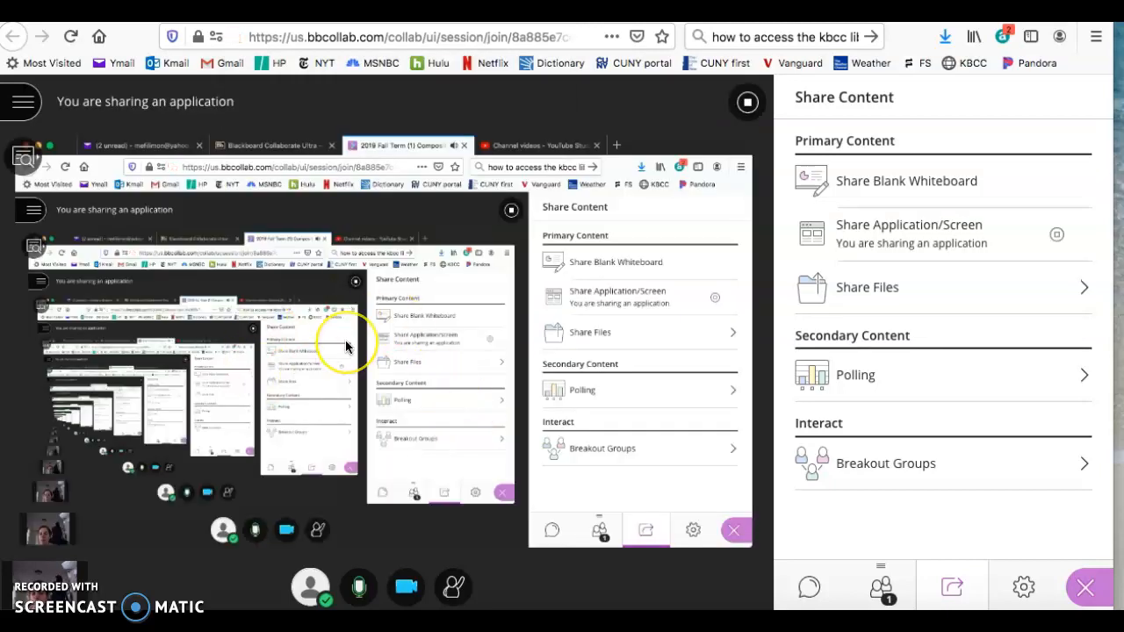
click(748, 104)
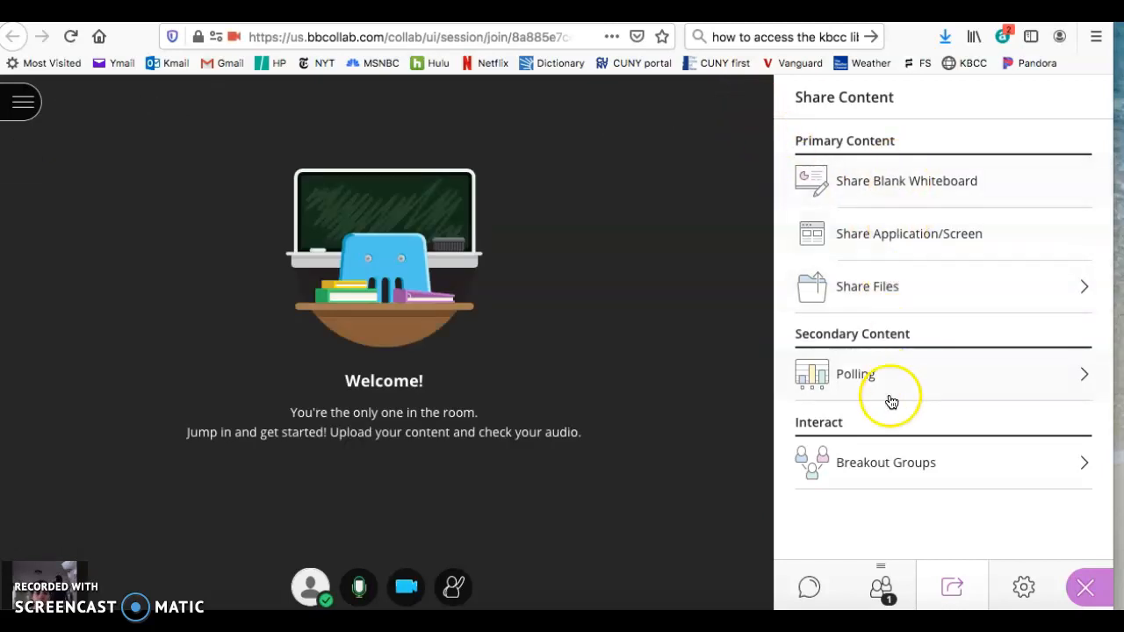
Run a Yes/No Choices poll asking "is this ok?" and end it after checking the attendee list.
click(864, 379)
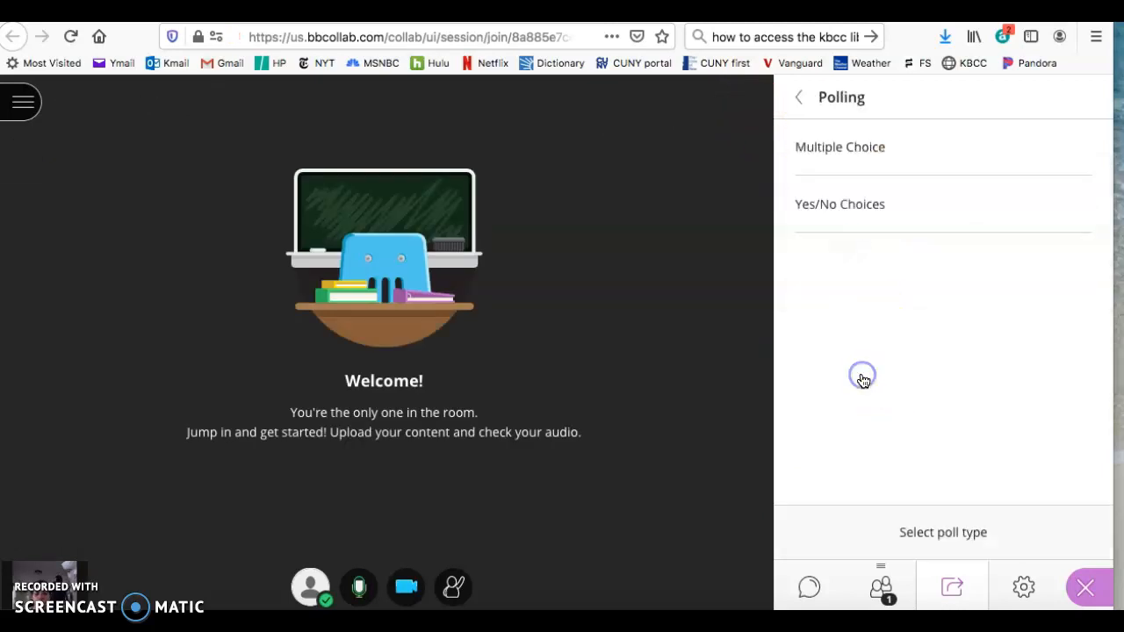
click(834, 224)
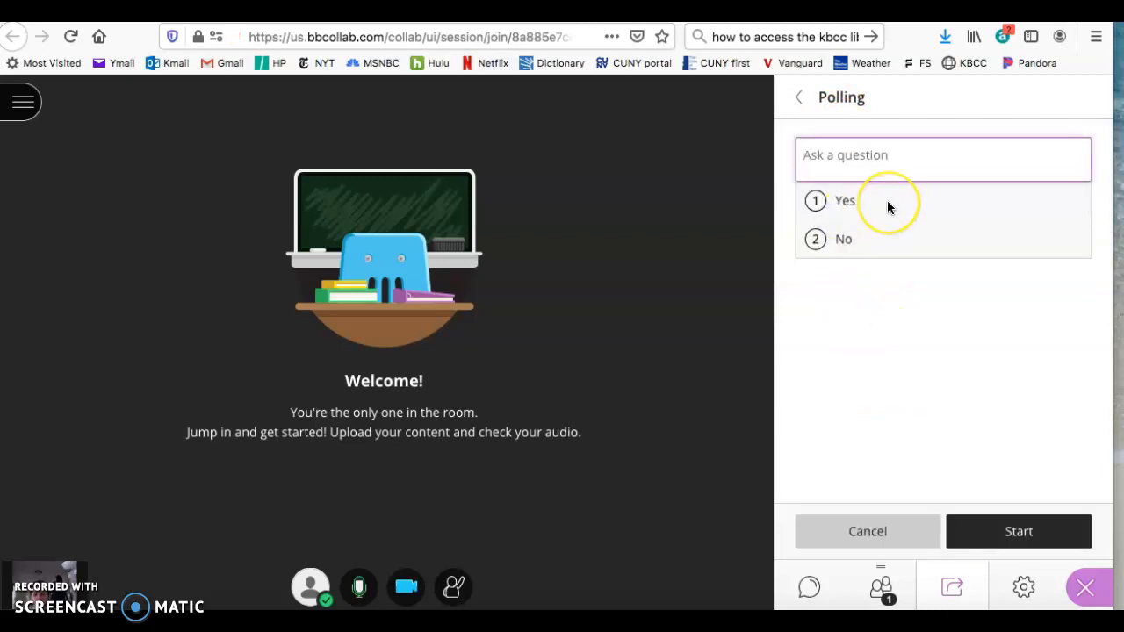
text(is thi)
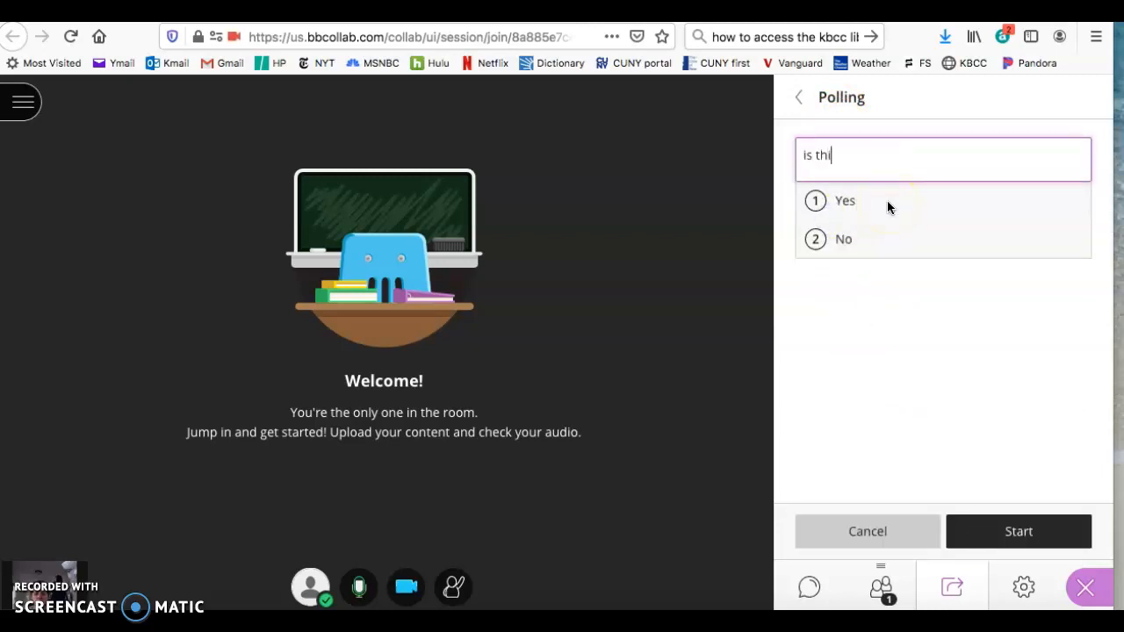
text(s ok?)
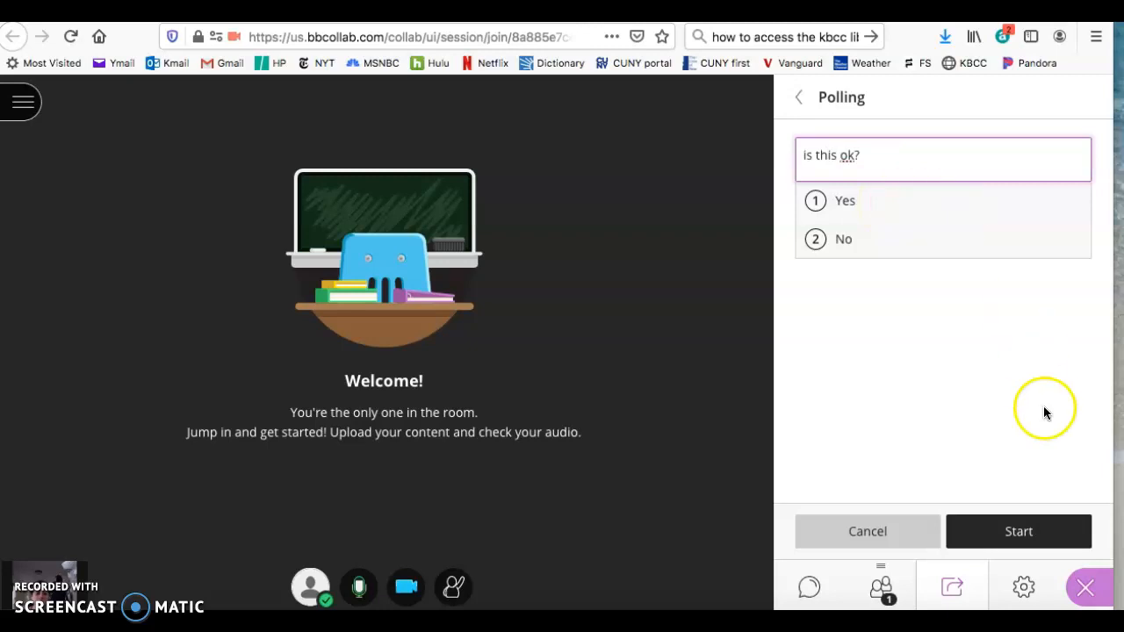
click(1019, 534)
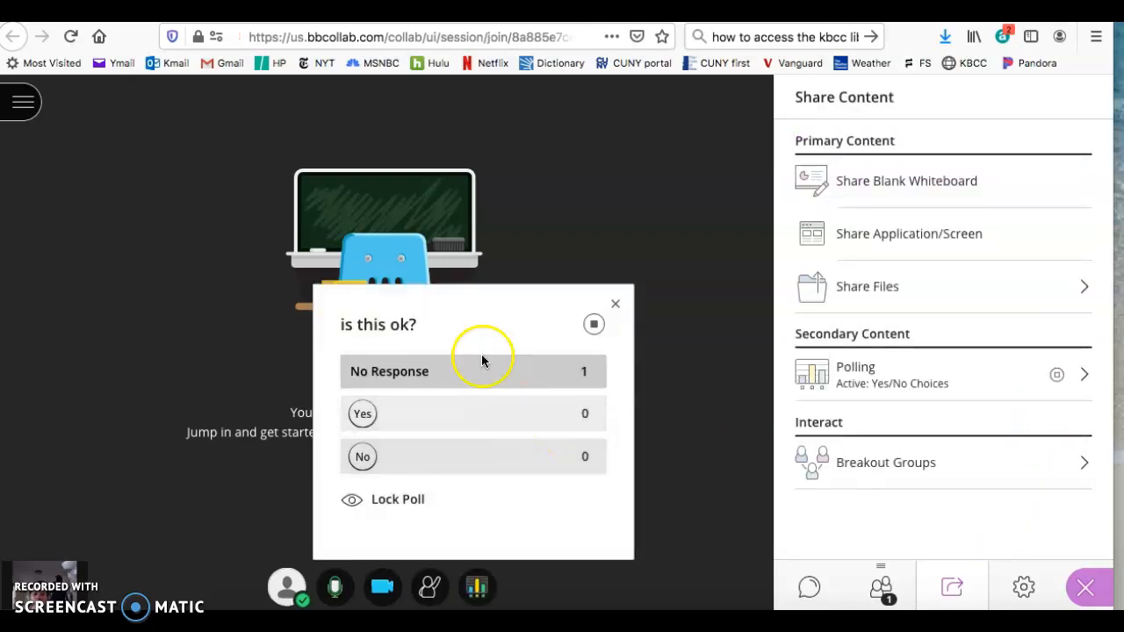
click(876, 590)
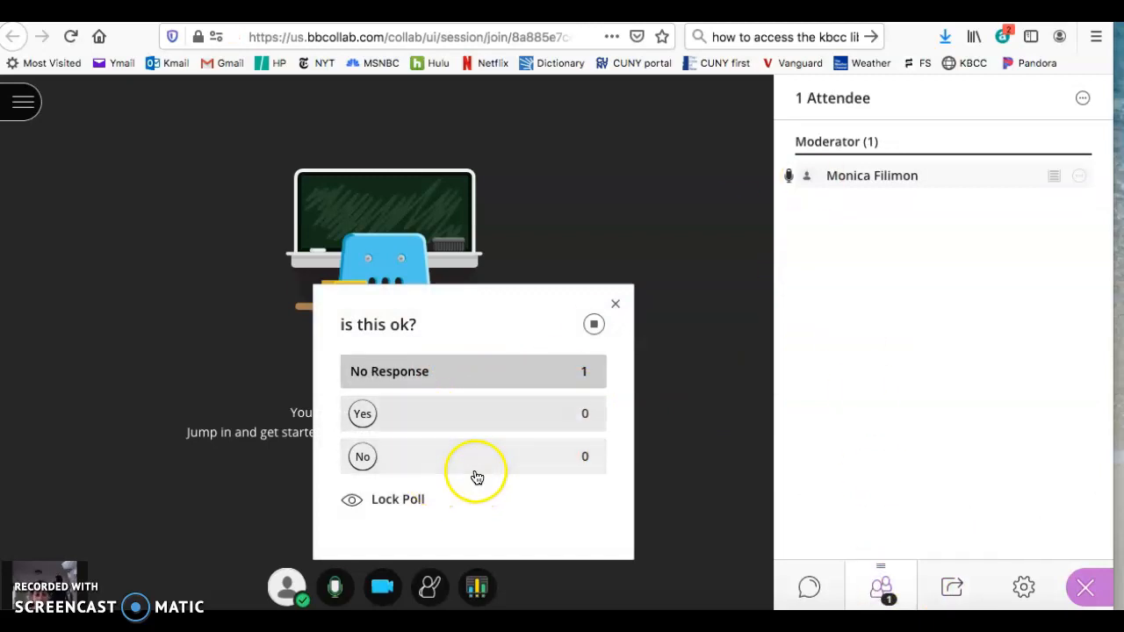
click(596, 327)
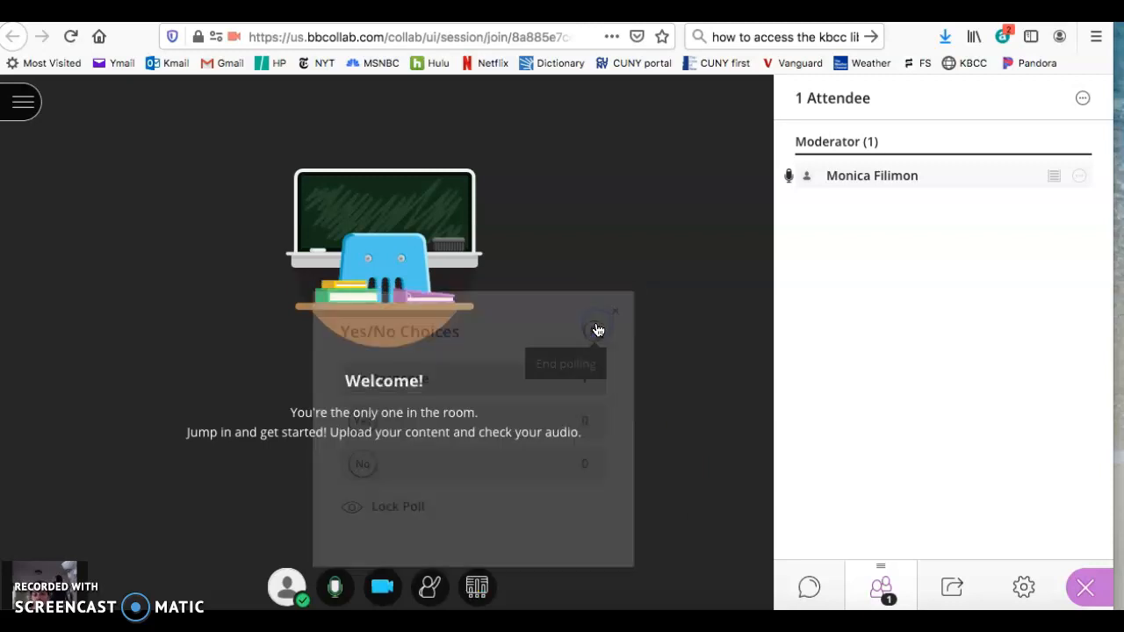
Examine the content sharing options, including where files are added for sharing, and close the panel.
click(963, 594)
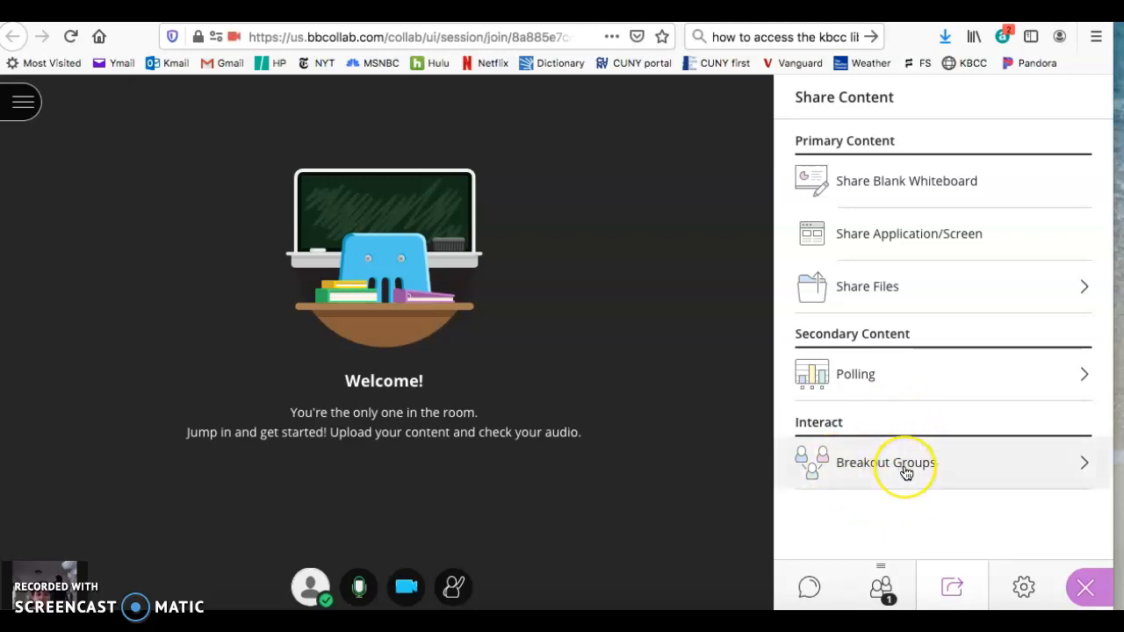
click(878, 288)
click(908, 184)
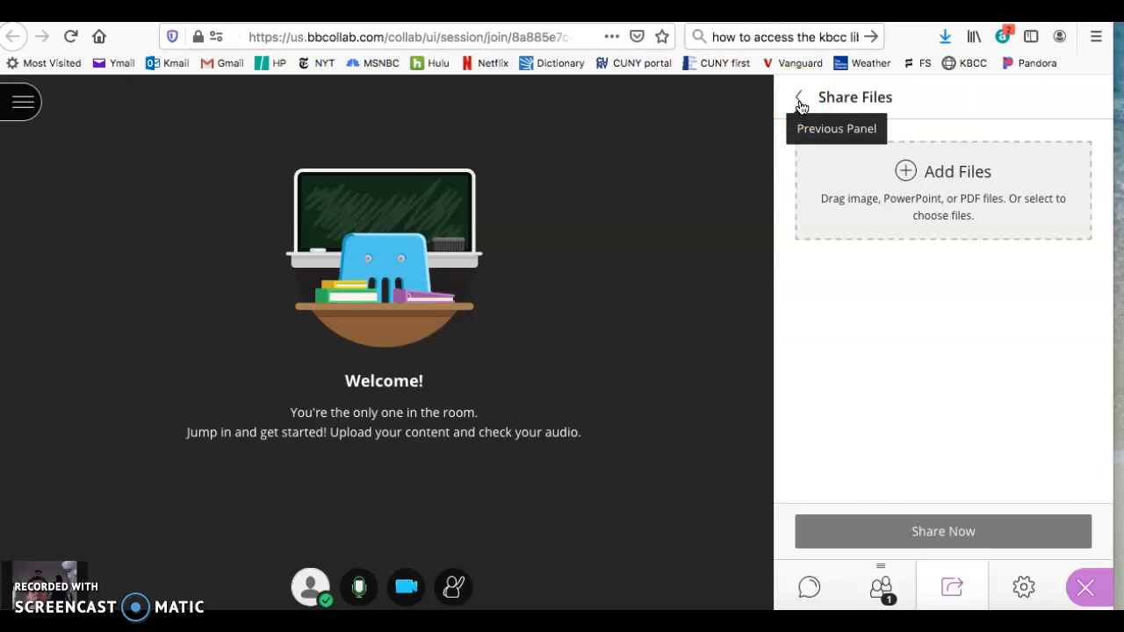
click(799, 99)
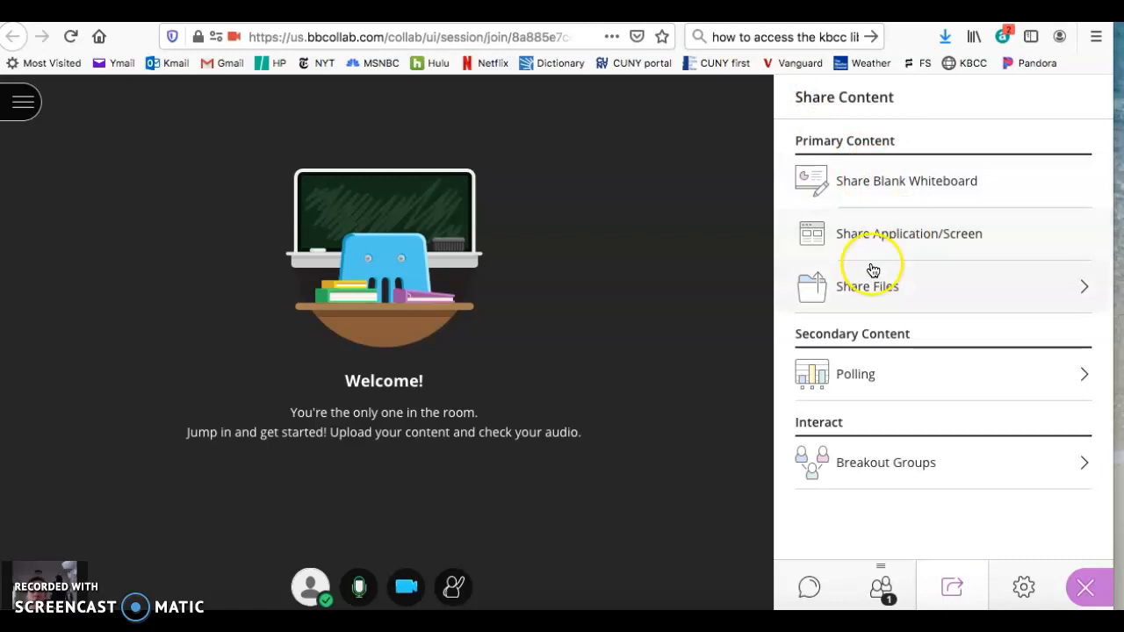
click(1085, 587)
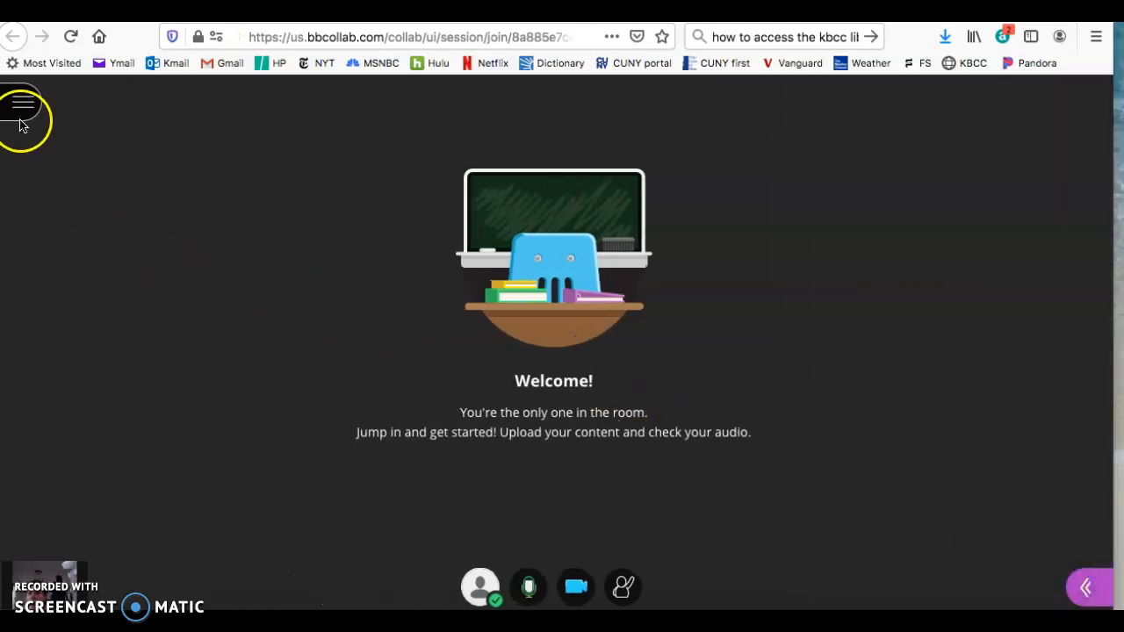
Open the session menu with the recording and leave-session options.
click(23, 105)
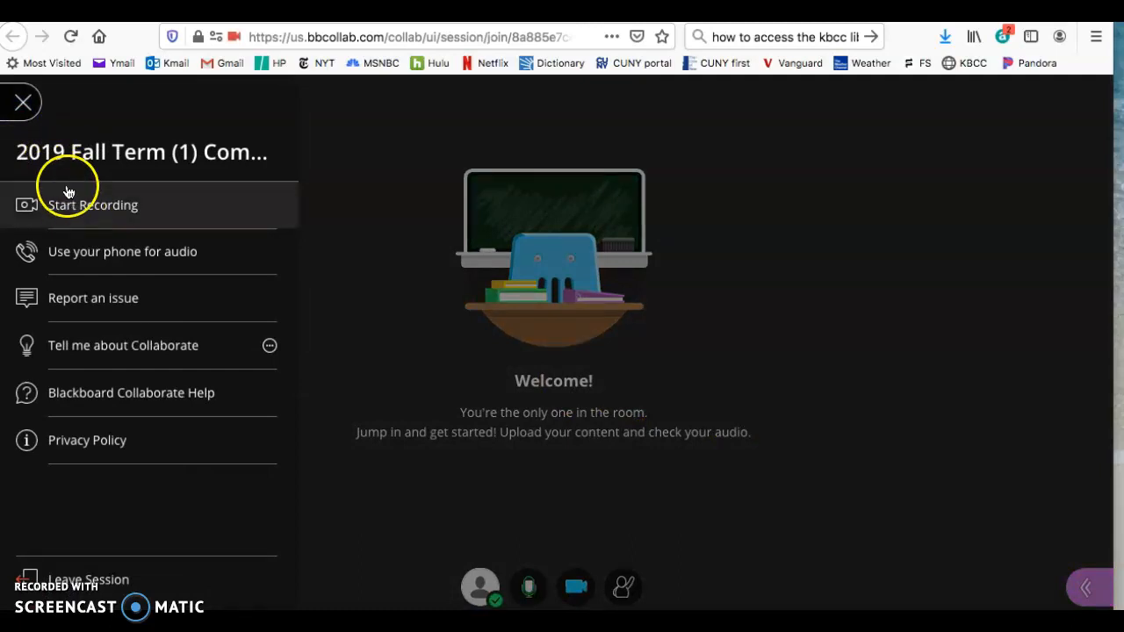